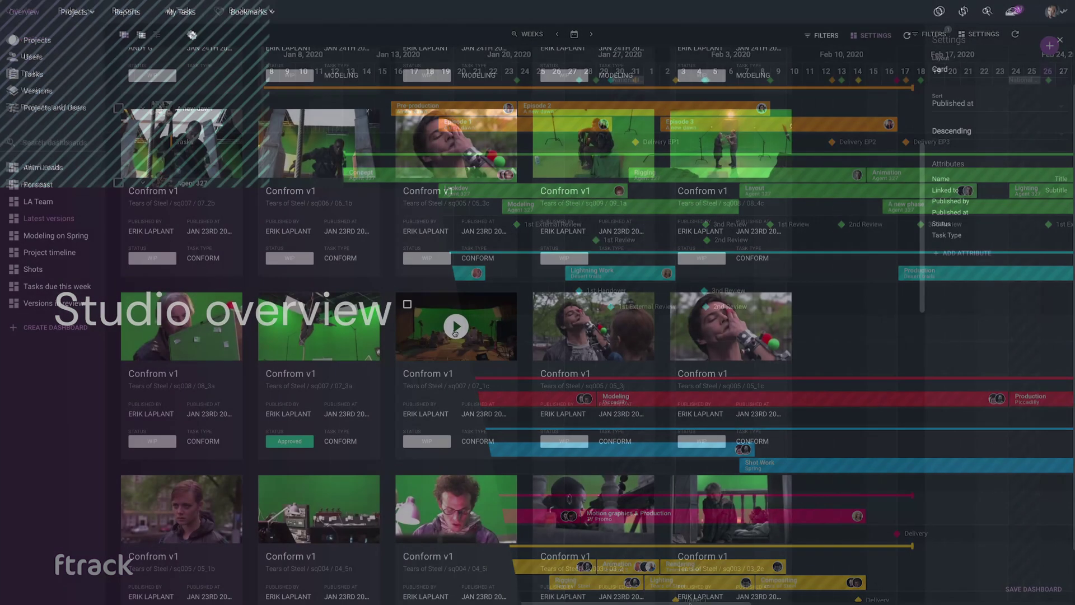
# Scroll the planner timeline to bring Desert trails and February into view.
pyautogui.click(453, 329)
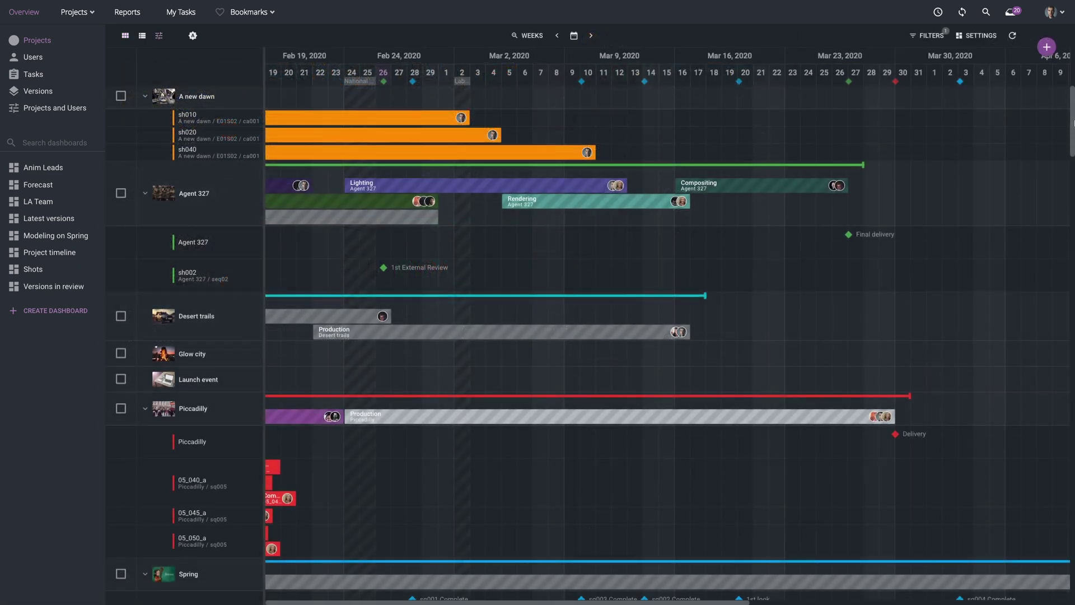
pyautogui.scroll(-3, 1069, 133)
pyautogui.scroll(-3, 1069, 133)
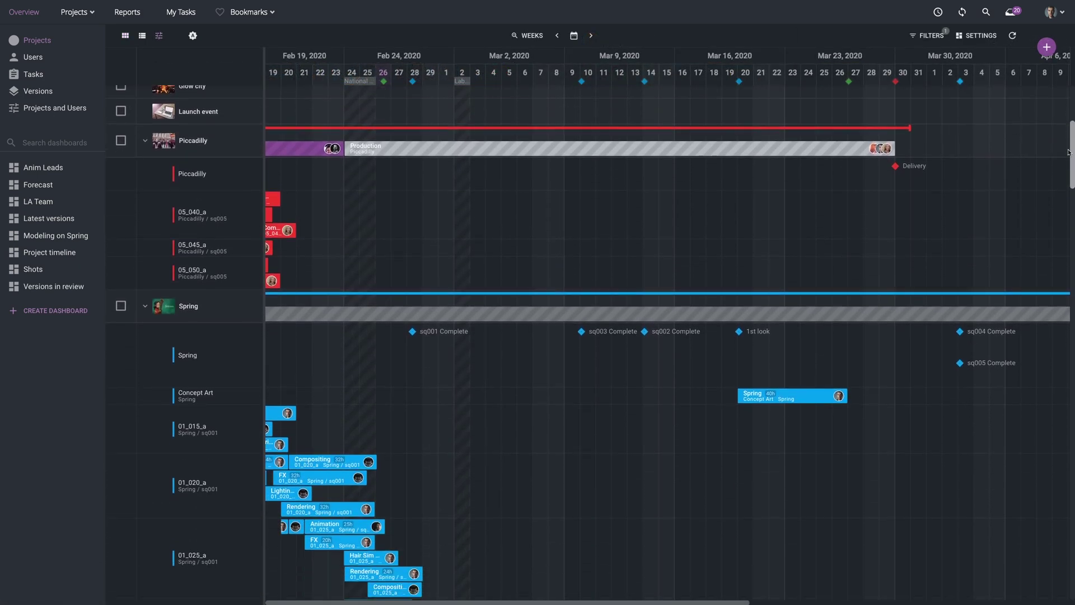
pyautogui.scroll(-5, 1069, 133)
pyautogui.scroll(-5, 1069, 132)
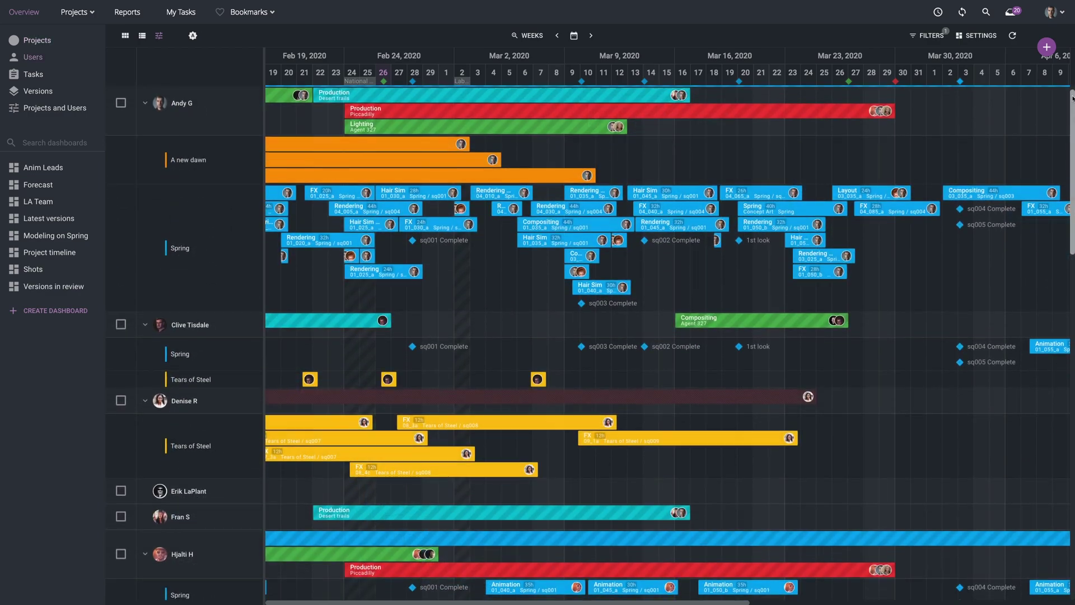
pyautogui.scroll(-3, 1071, 112)
pyautogui.moveTo(1071, 112); pyautogui.dragTo(1071, 231)
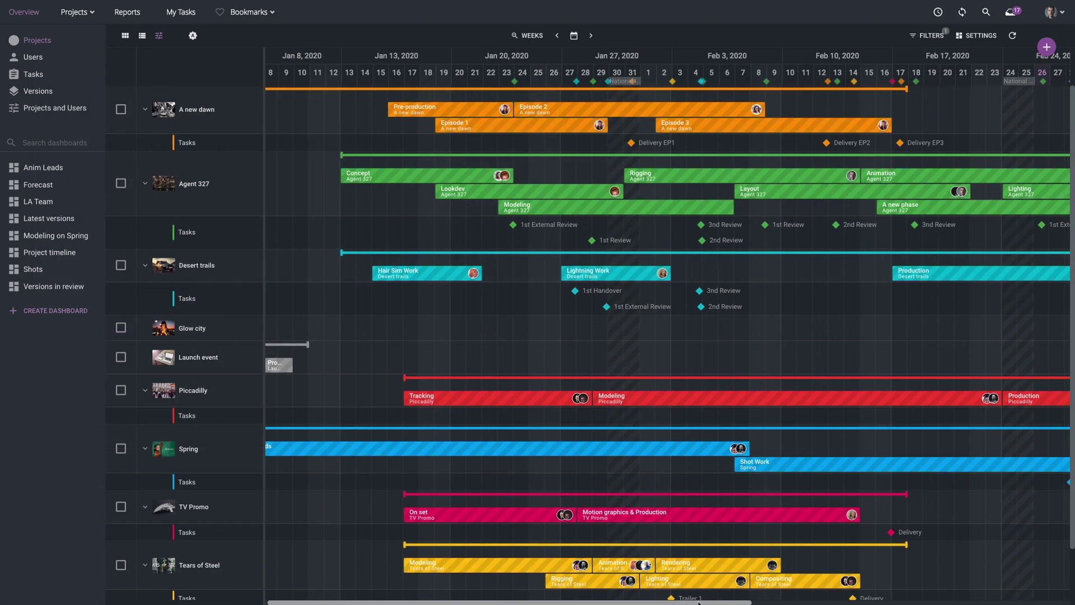
pyautogui.moveTo(699, 602); pyautogui.dragTo(950, 603)
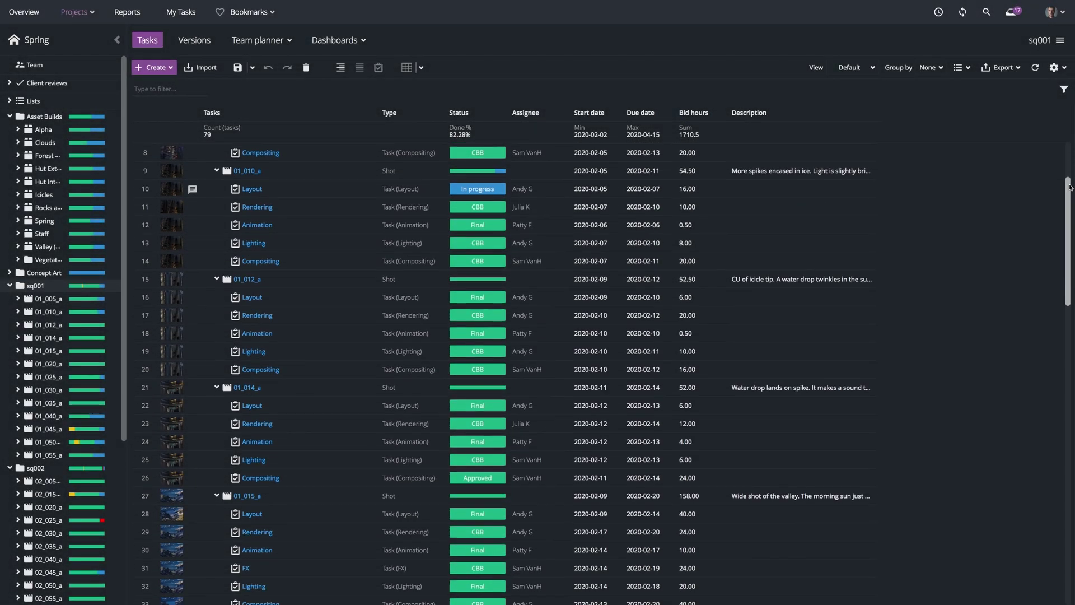
pyautogui.moveTo(1069, 187); pyautogui.dragTo(1064, 482)
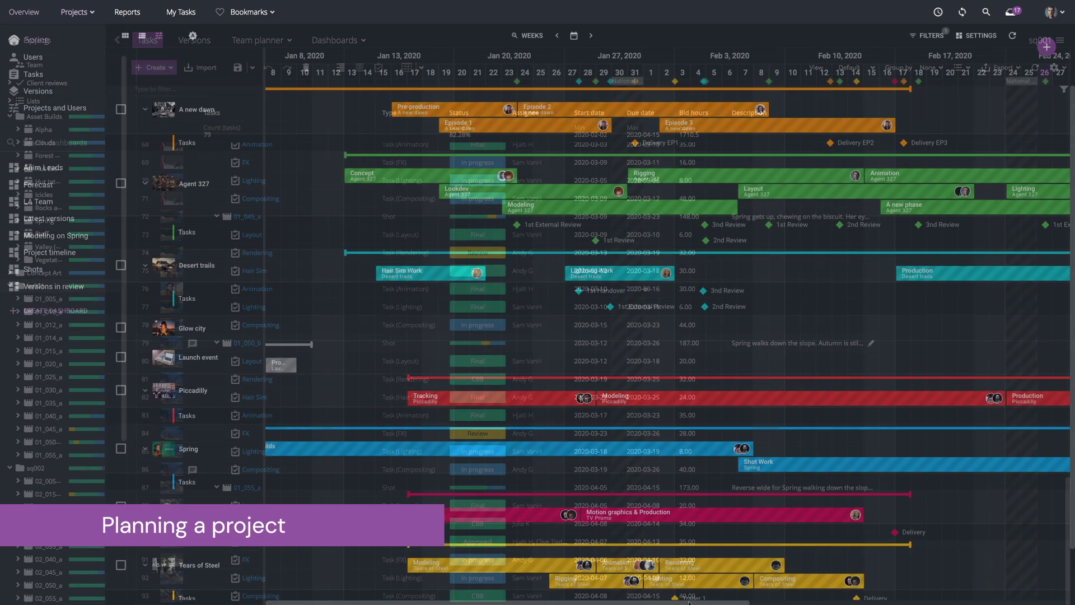
pyautogui.moveTo(689, 602); pyautogui.dragTo(1015, 604)
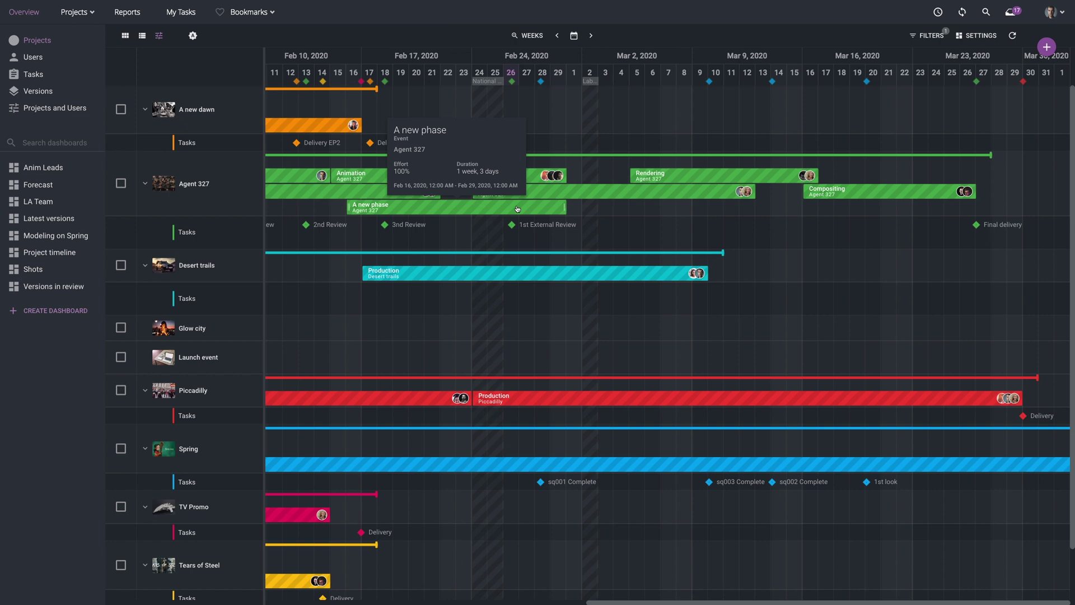
pyautogui.hscroll(-3, 504, 224)
# Add a Pre-production event on Desert trails for Feb 10–26 with one assignee.
pyautogui.moveTo(423, 266); pyautogui.dragTo(679, 266)
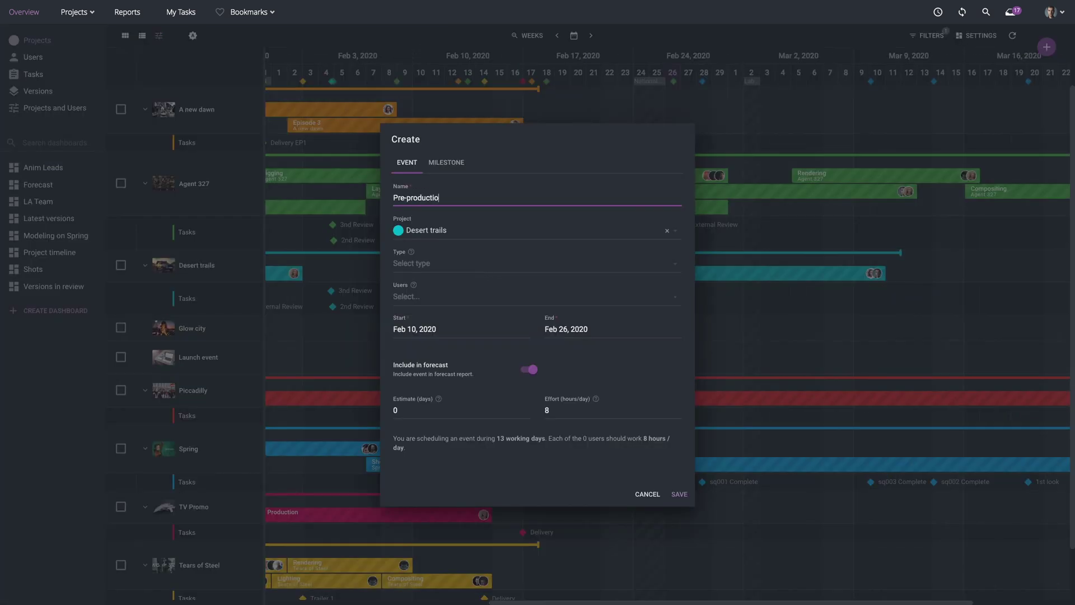
pyautogui.click(684, 297)
pyautogui.click(426, 315)
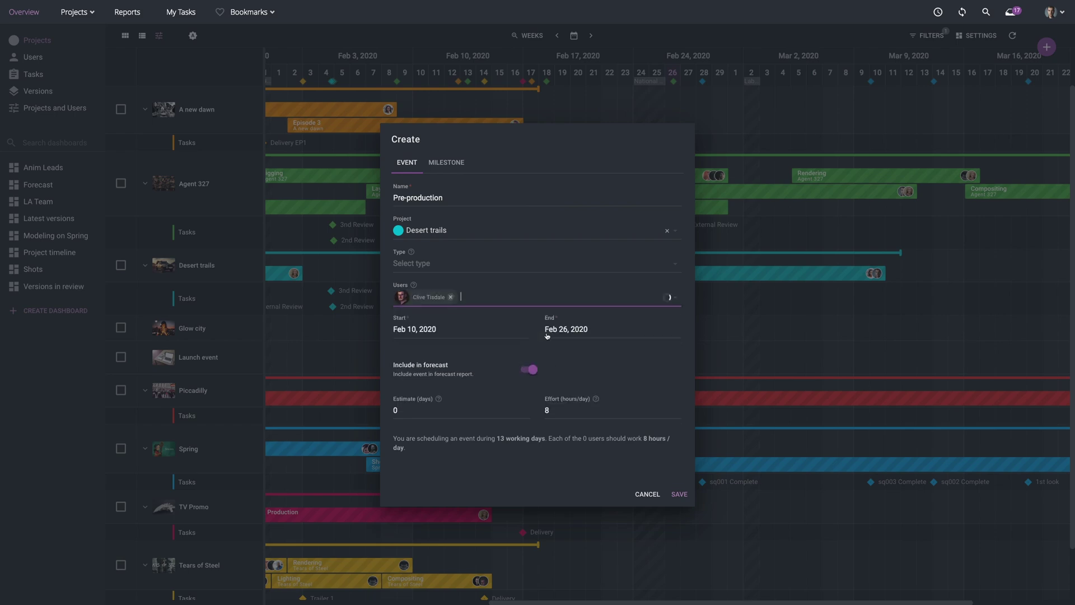
pyautogui.click(679, 492)
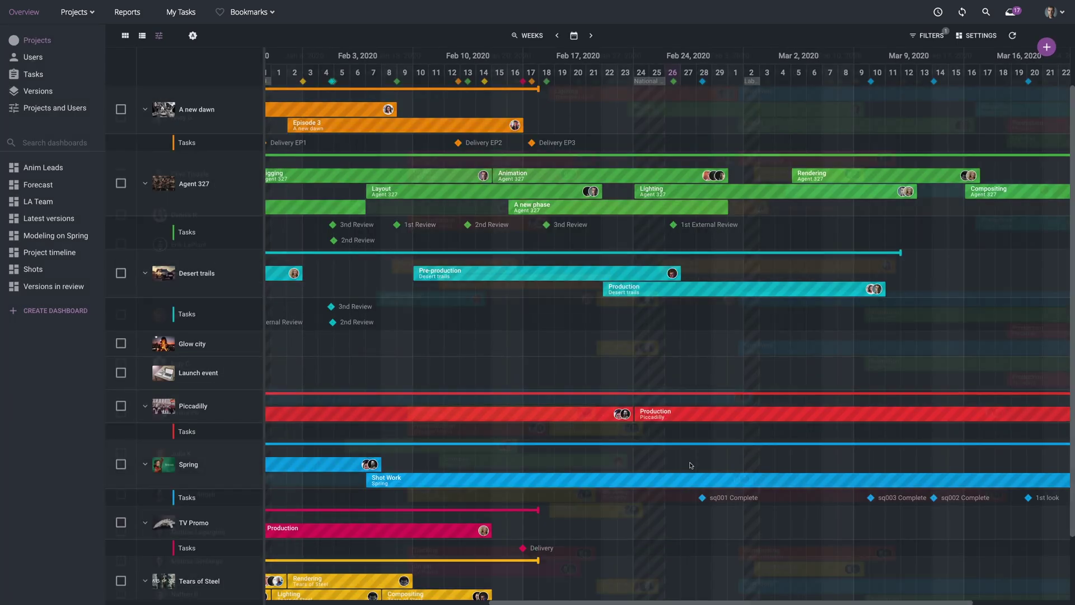
# In the per-user view, reassign the Desert trails Production booking to another artist.
pyautogui.click(33, 57)
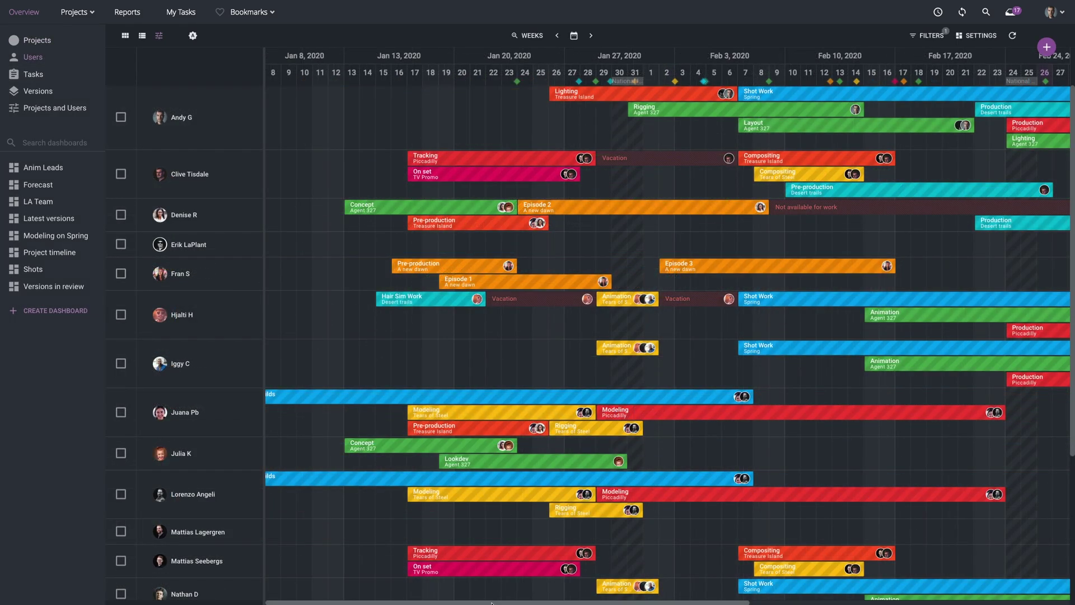
pyautogui.moveTo(507, 602); pyautogui.dragTo(728, 602)
pyautogui.hscroll(5, 740, 580)
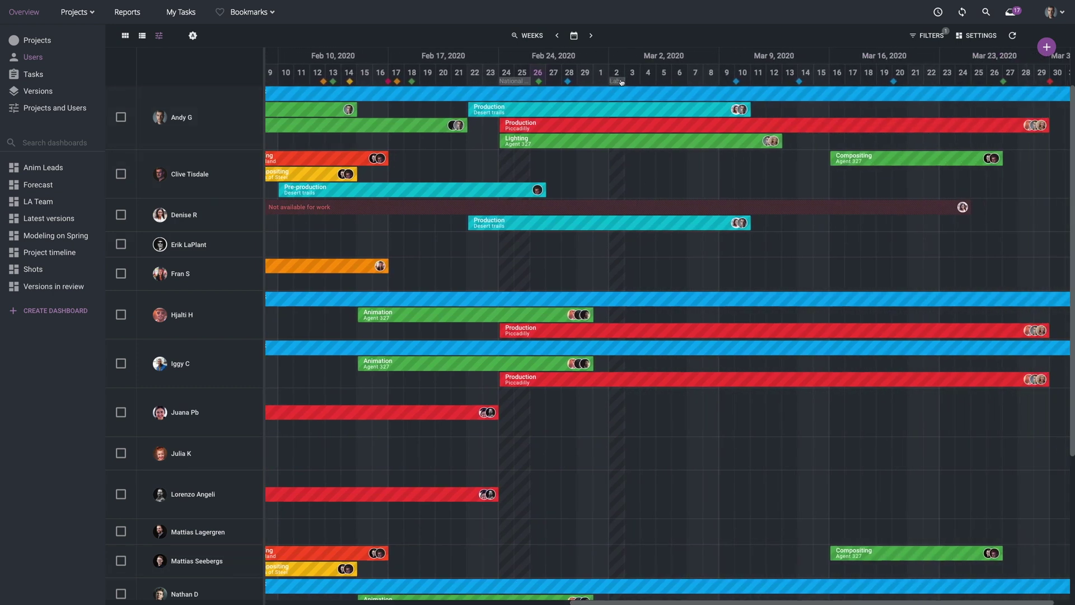
pyautogui.moveTo(693, 224)
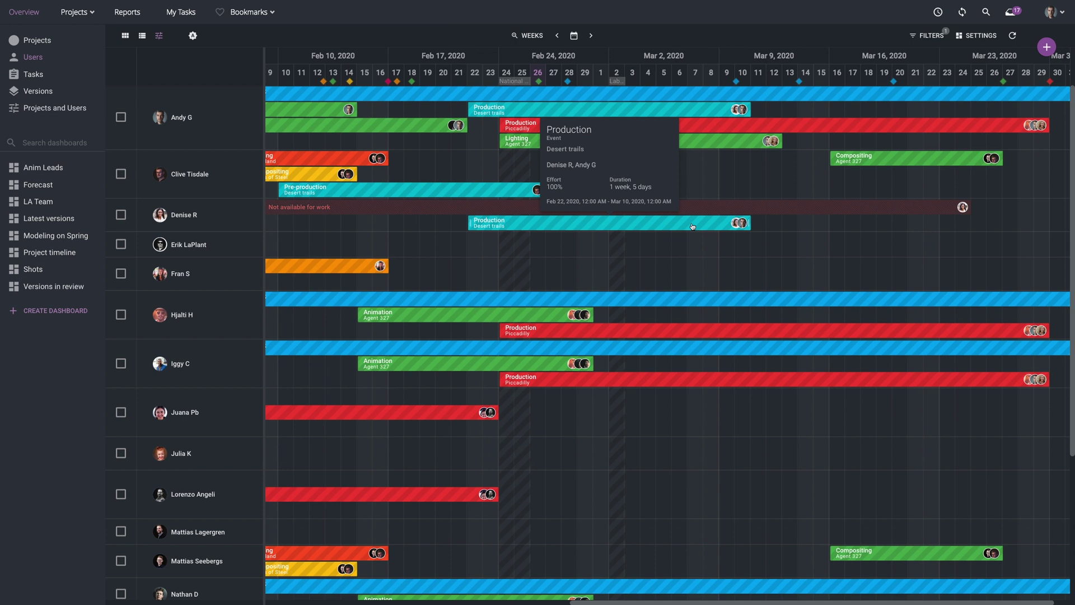
pyautogui.moveTo(693, 227); pyautogui.dragTo(691, 270)
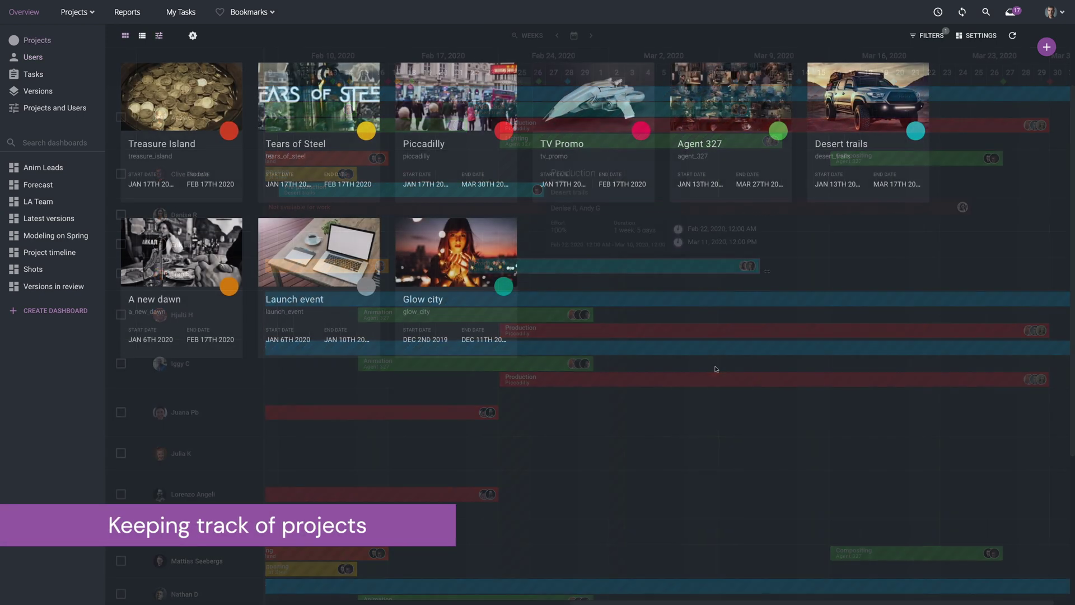
# Start a new project named Spring using the Animation workflow.
pyautogui.click(1047, 48)
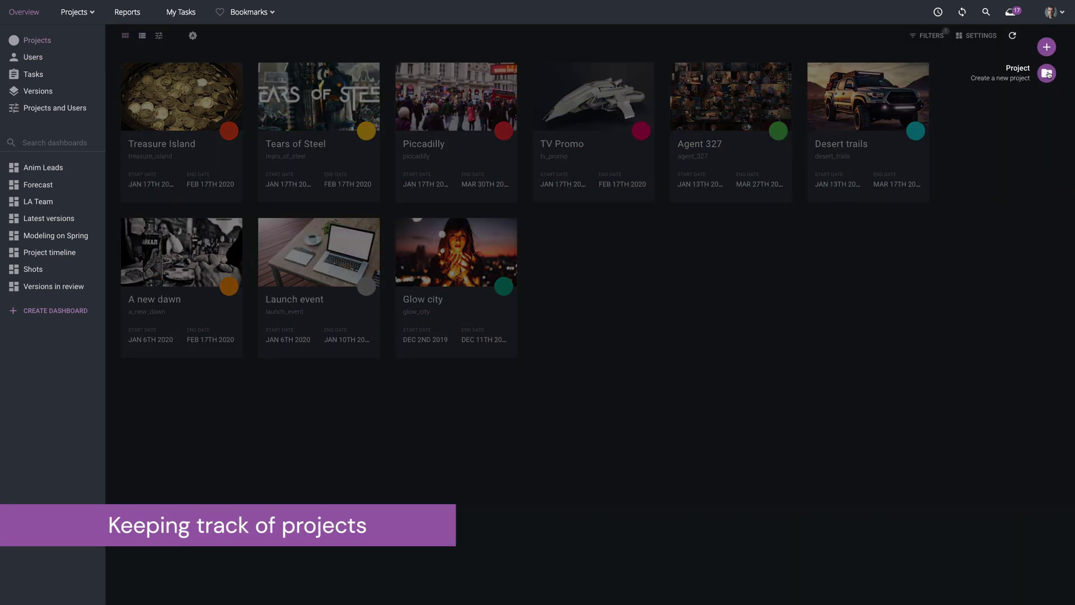
pyautogui.click(1047, 73)
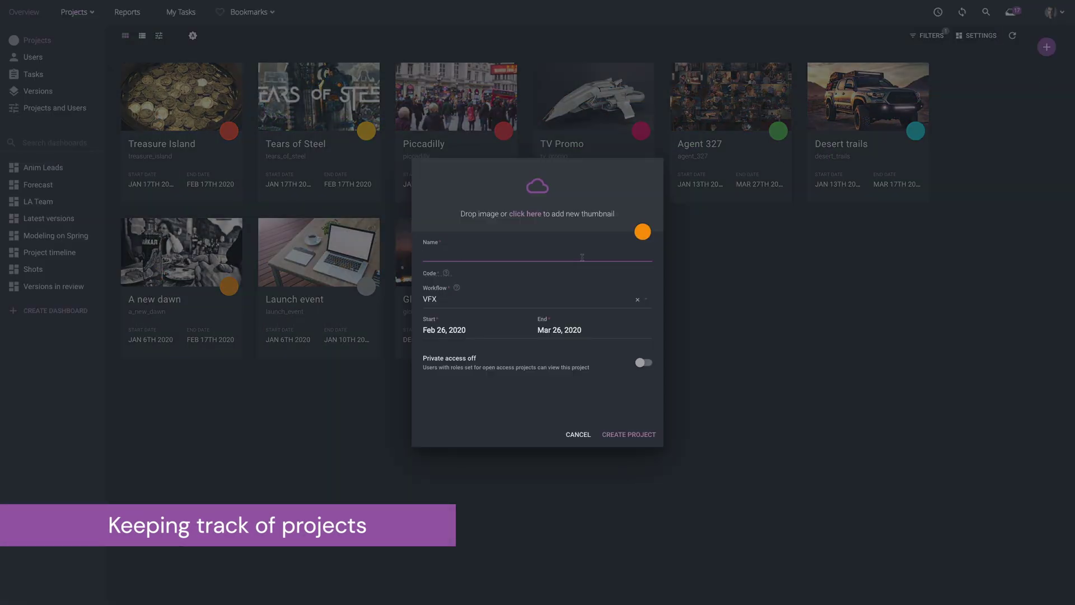
pyautogui.write('Spring')
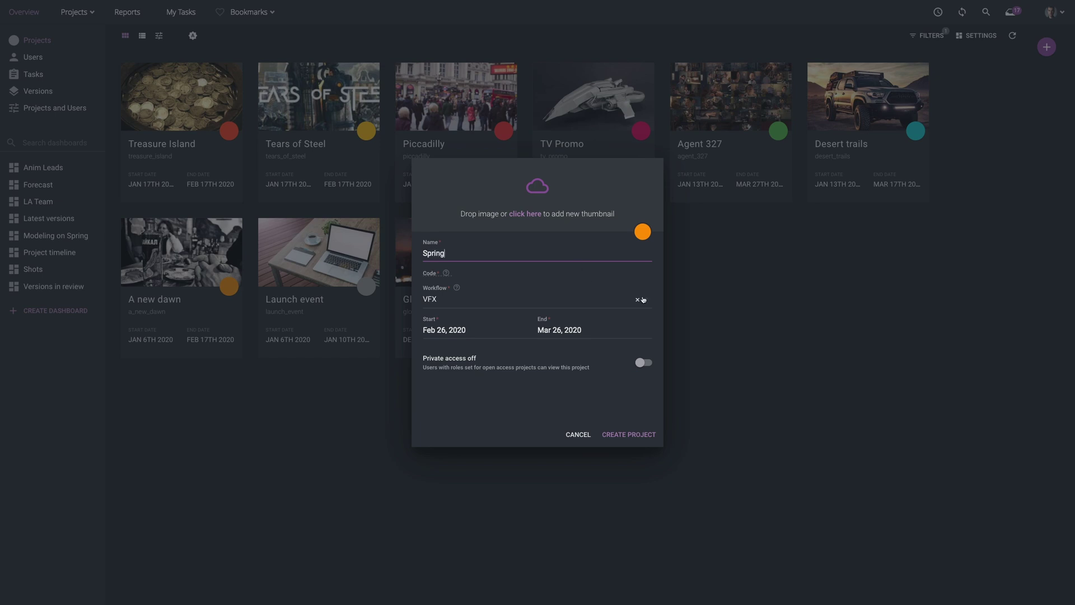
pyautogui.click(643, 299)
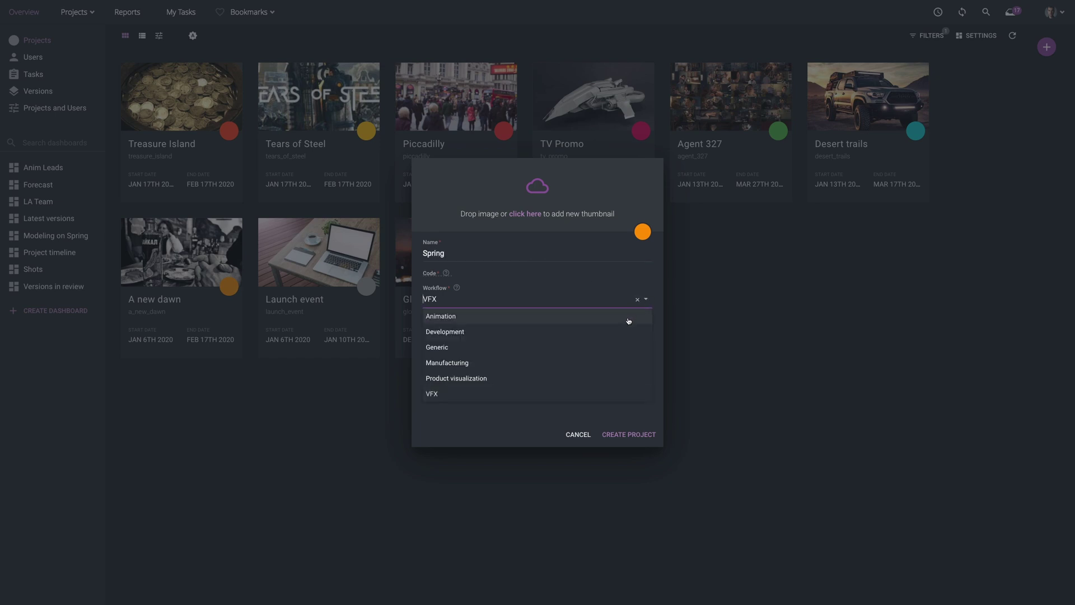
pyautogui.click(629, 317)
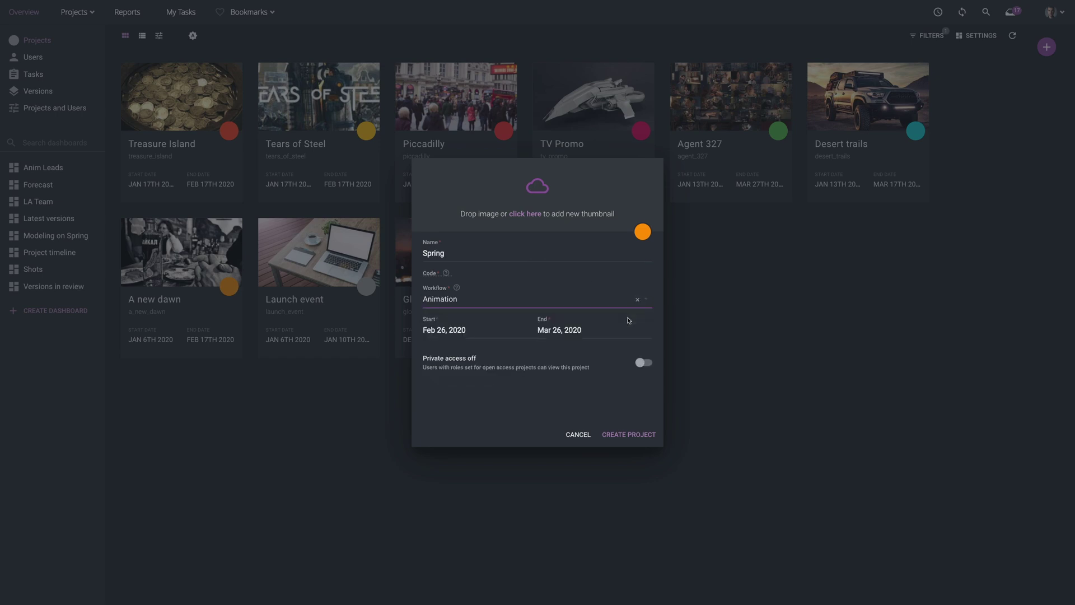
# Set the project end date to May 29, 2020 and make it private.
pyautogui.click(554, 336)
pyautogui.click(604, 257)
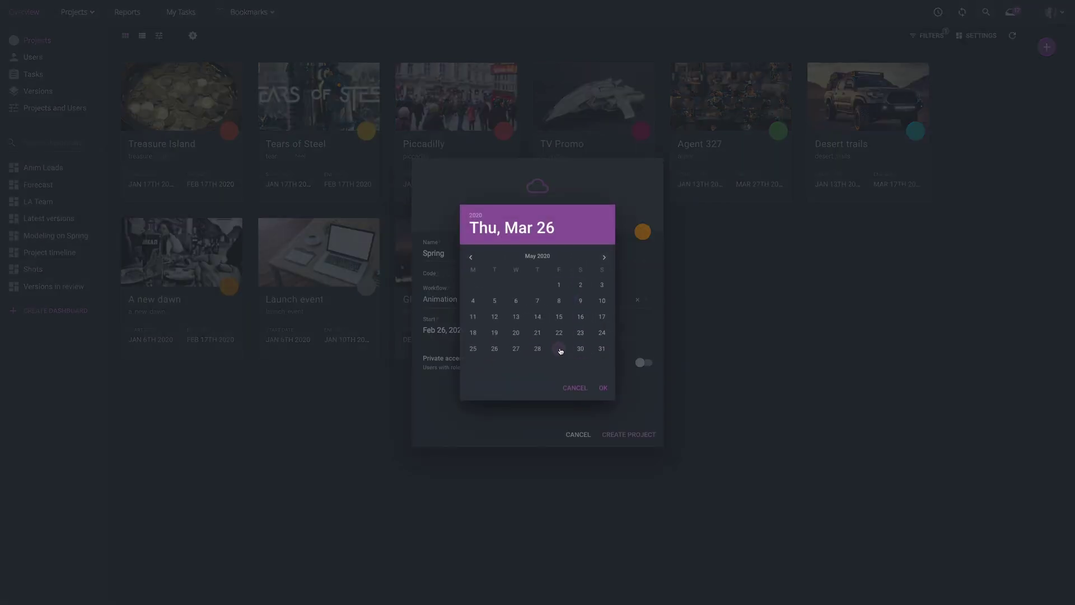
pyautogui.click(559, 349)
pyautogui.click(643, 364)
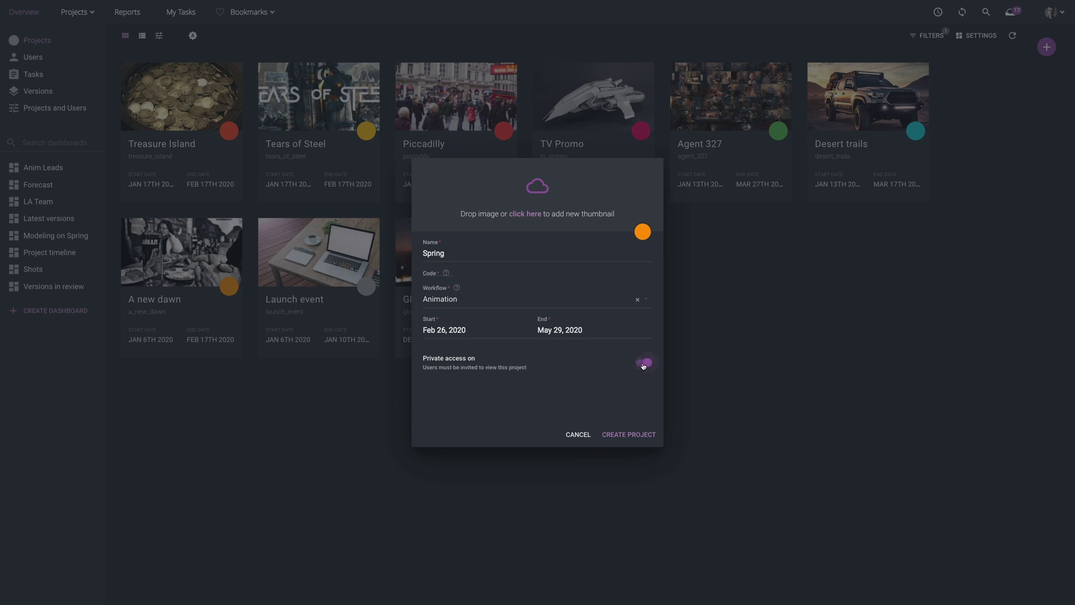
# Use Spring.jpg as the thumbnail, create the project, and open it.
pyautogui.click(563, 216)
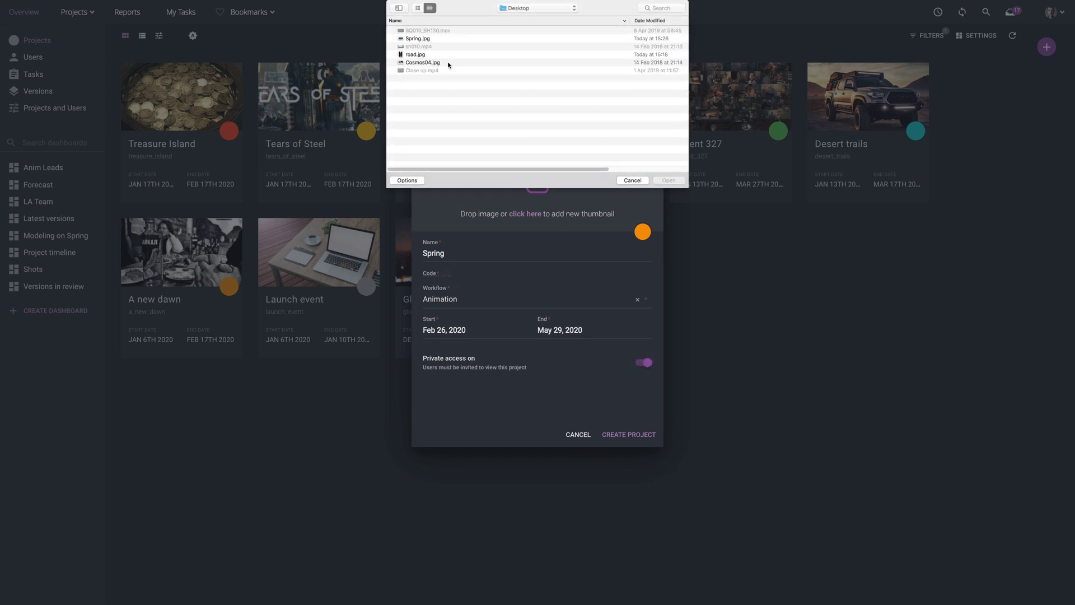
pyautogui.doubleClick(420, 39)
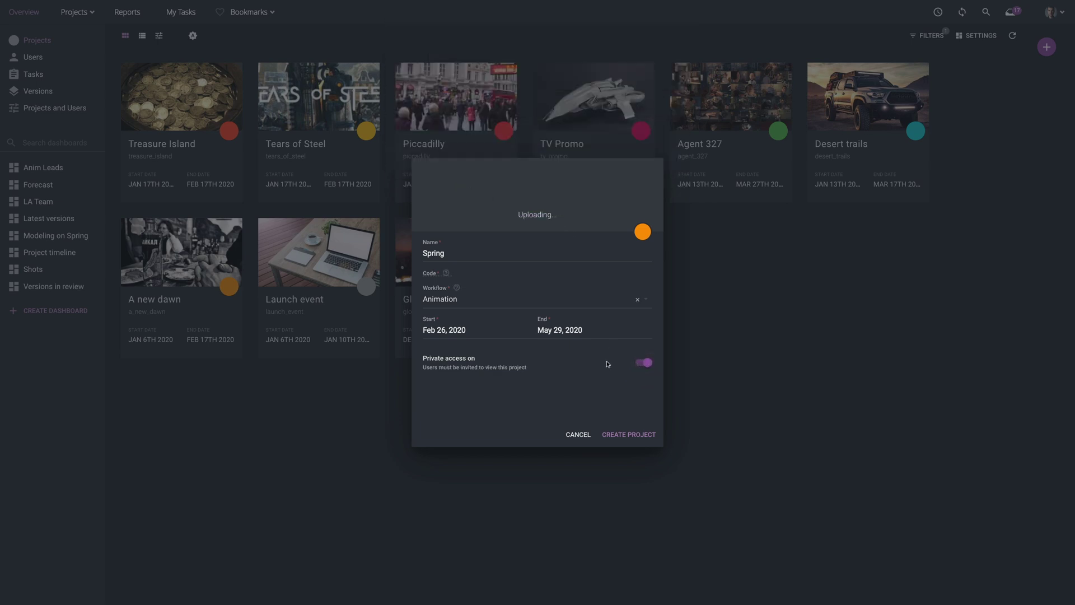
pyautogui.click(636, 441)
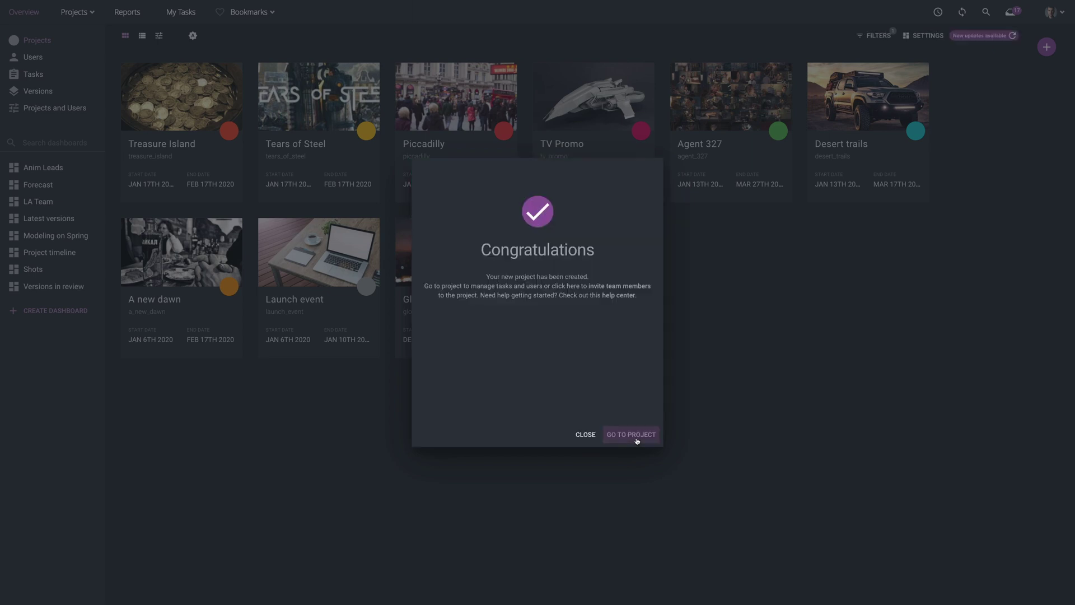
pyautogui.click(642, 436)
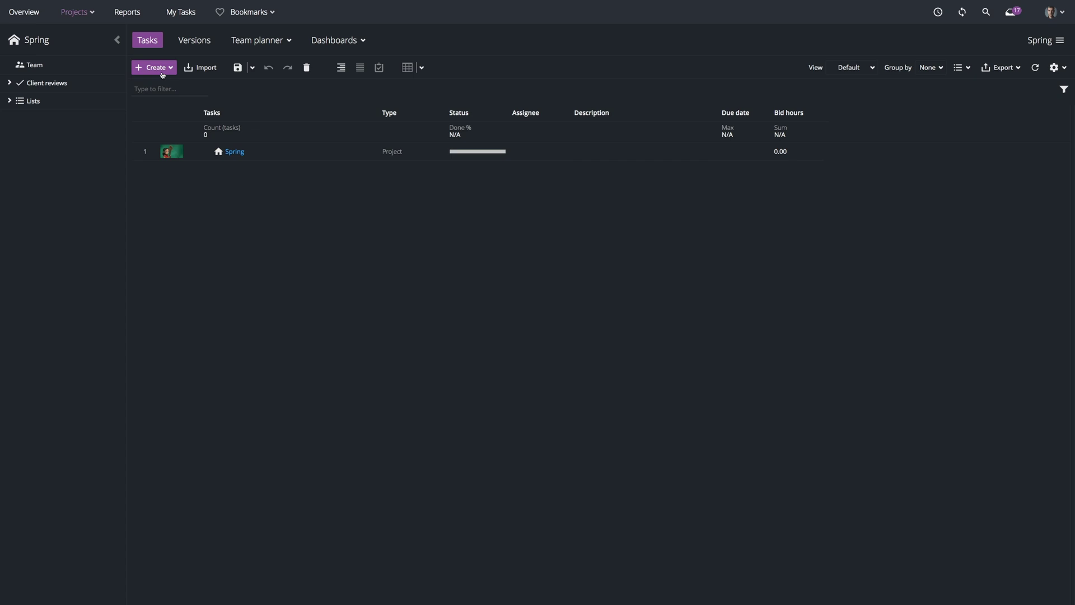
# Add an Asset builds folder under the Spring project.
pyautogui.rightClick(262, 152)
pyautogui.moveTo(280, 159)
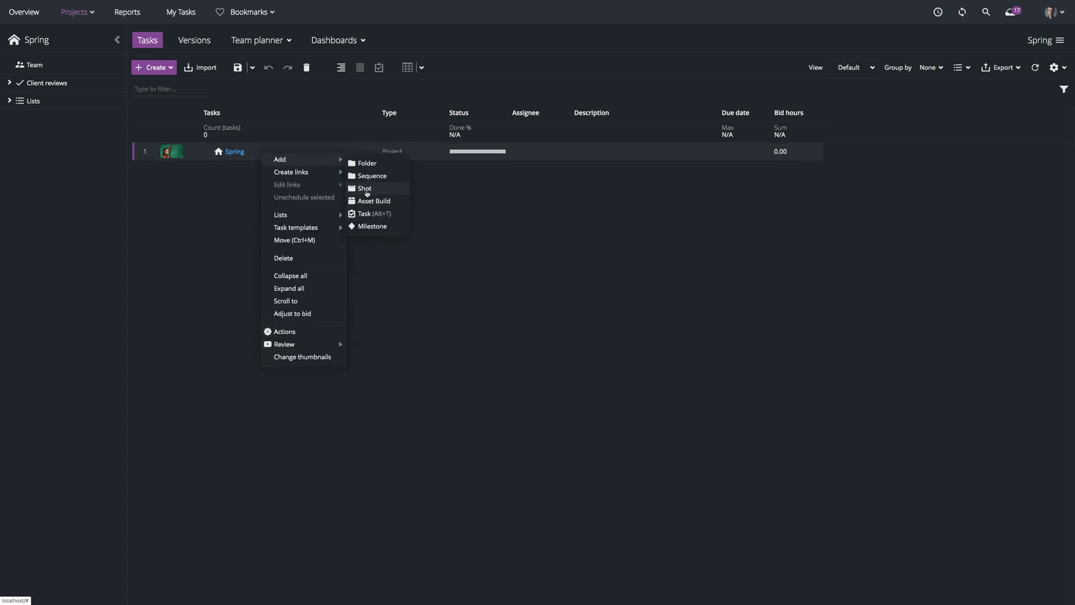
pyautogui.click(375, 165)
pyautogui.write('Asset builds')
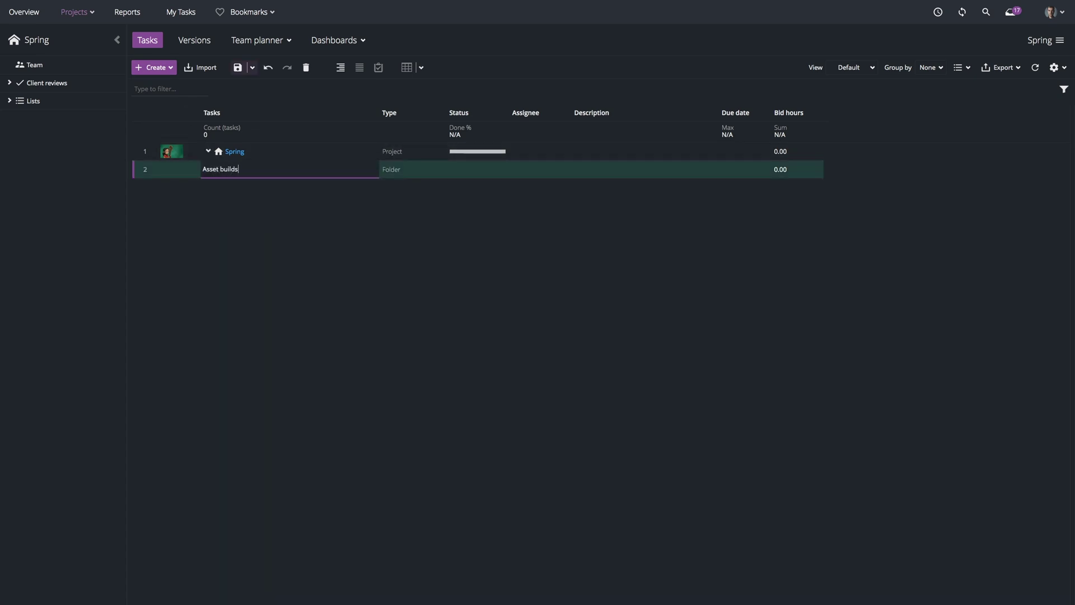
pyautogui.press('Return')
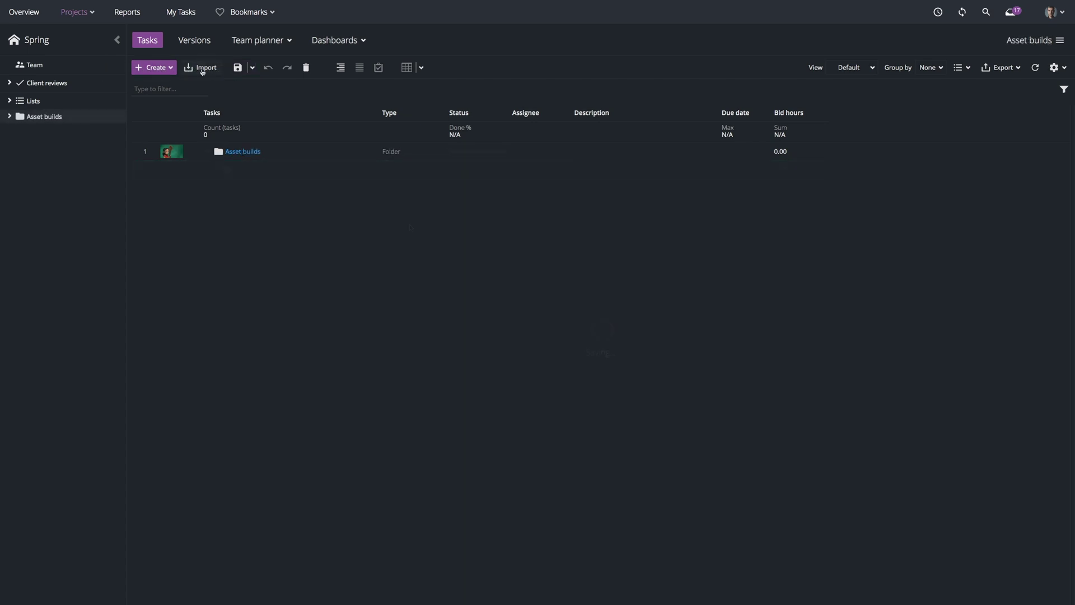
# Import the pasted column-based CSV task data into the Asset builds folder.
pyautogui.click(202, 68)
pyautogui.click(492, 293)
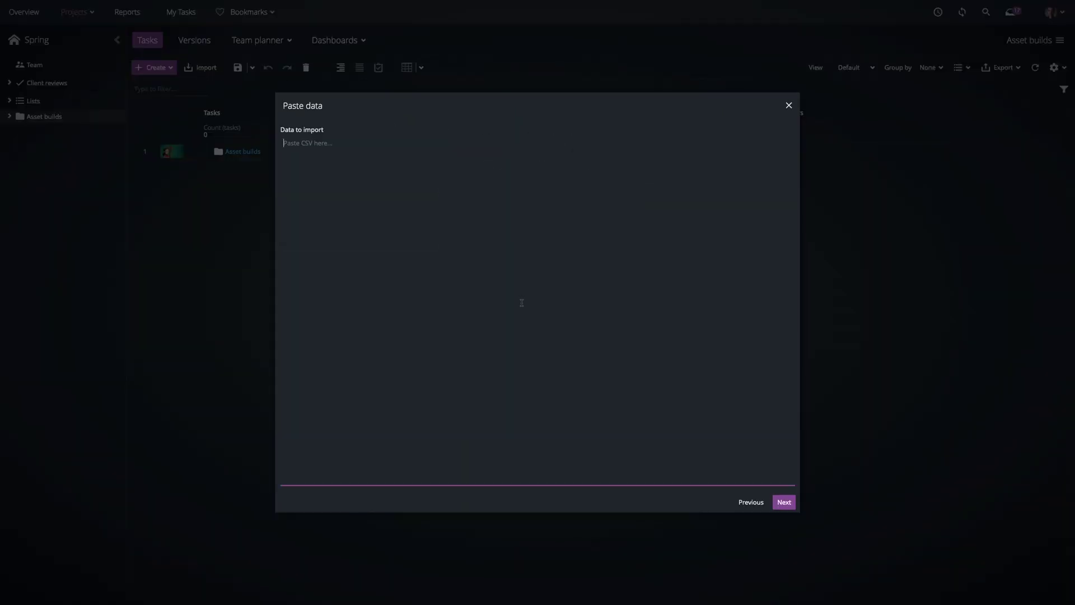
pyautogui.write('Asset builds\tModeling Bid hours\tModeling Due date\tModeling Name\tLookdev Bid hours\tLookdev Name\tLookdev Due date Alpha\t34.00\t2020-01-22\tModeling\t24.00\tLookdev\t2020-01-23 Clouds\t\t\t\t12.00\tLookdev\t2020-01-02 Forest Pillar\t8.00\t2020-01-02\tModeling\t18.00\tLookdev\t2020-01-06 Hut Exterior\t16.00\t2020-01-07\tModeling\t18.00\tLookdev\t2020-01-08 Hut Interior\t16.00\t2020-01-09\tModeling\t20.00\tLookdev\t2020-01-10 Icicles\t12.00\t2020-01-13\tModeling\t14.00\tLookdev\t2020-01-13 Rocks and Boulders\t12.00\t2020-01-14\tModeling\t20.00\tLookdev\t2020-01-15 Spring\t34.00\t2020-01-21\tModeling\t24.00\tLookdev\t2020-01-23 Staff\t8.00\t2020-01-03\tModeling\t18.00\tLookdev\t2020-01-06 Valley (Wide)\t16.00\t2020-01-24\tModeling\t14.00\tLookdev\t2020-01-27 Flowers\t12.00\t2020-01-21\tModeling\t14.00\tLookdev\t2020-01-22 Grass\t12.00\t2020-01-23\tModeling\t20.00\tLookdev\t2020-01-27 Trees\t12.00\t2020-01-28\tModeling\t20.00\tLookdev\t2020-01-30')
pyautogui.click(784, 502)
pyautogui.click(784, 501)
pyautogui.click(790, 505)
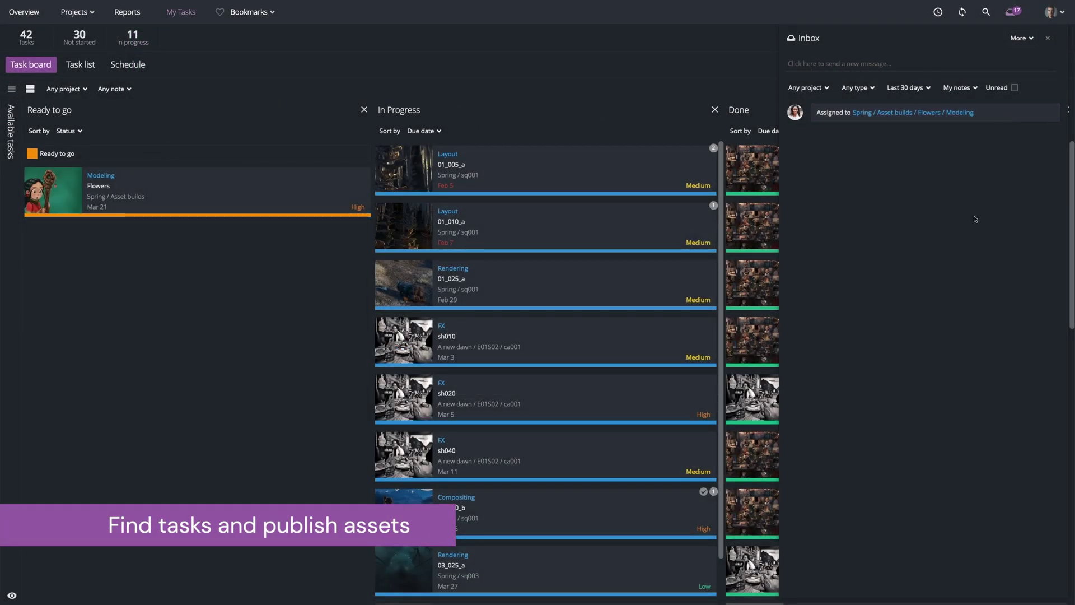
# Filter the inbox to status changes from any time.
pyautogui.click(856, 87)
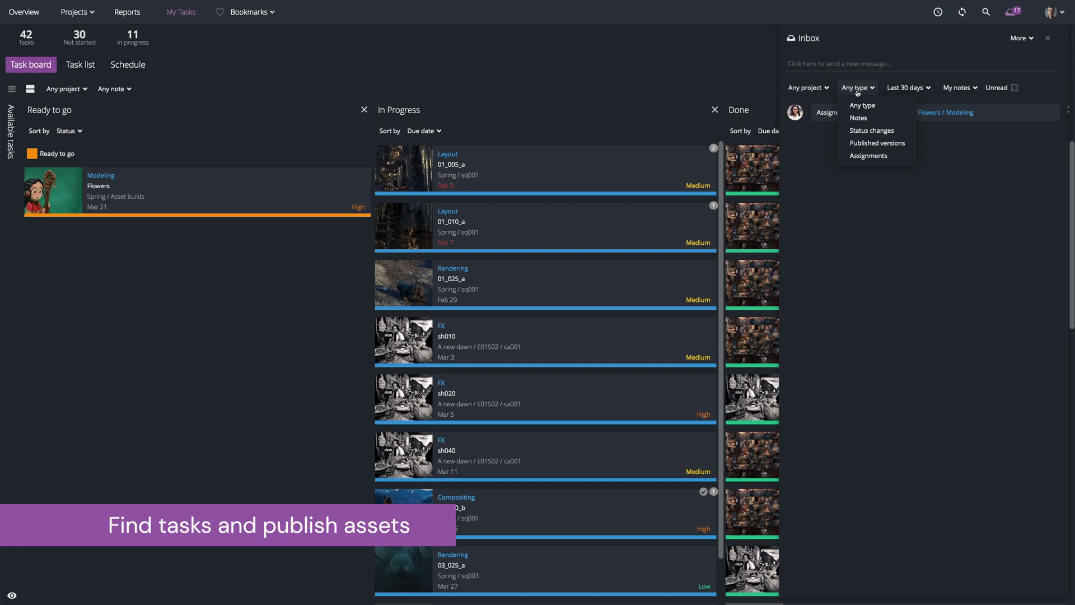
pyautogui.click(866, 130)
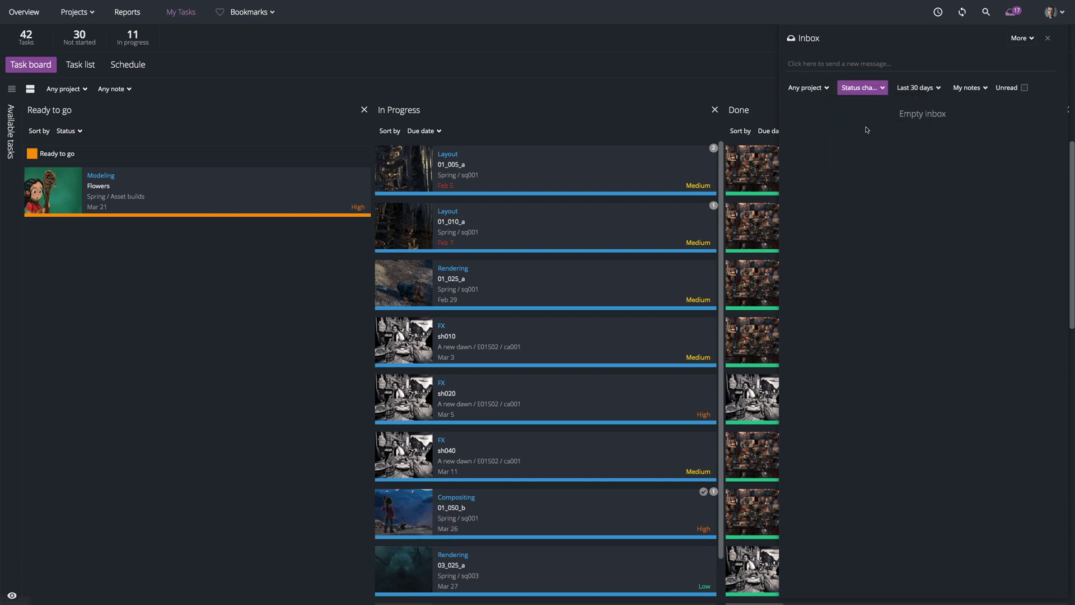
pyautogui.click(933, 85)
pyautogui.click(927, 119)
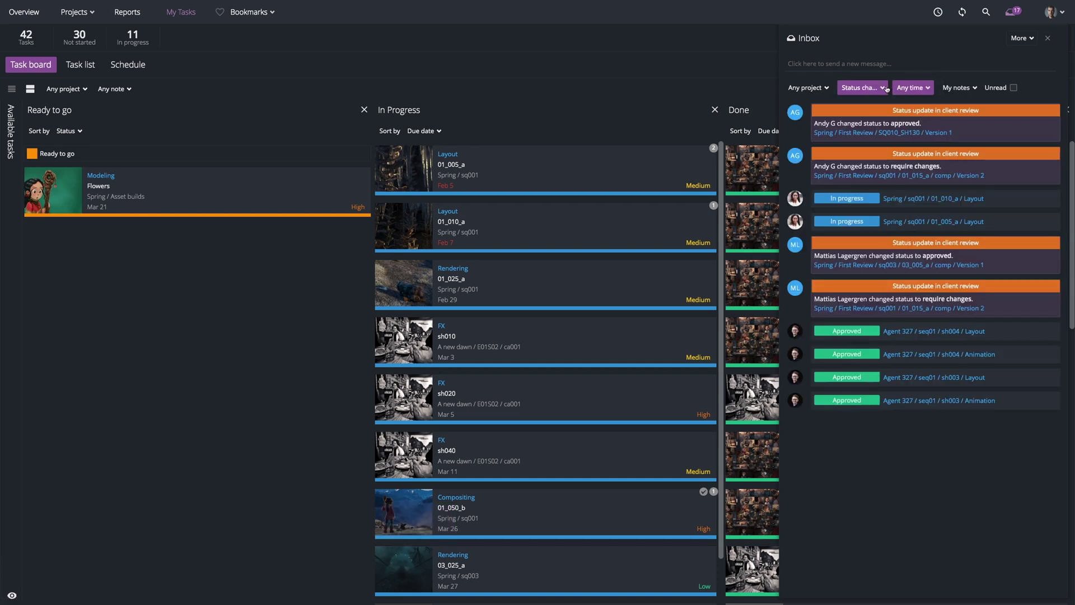
# Switch the inbox to notes, scroll through them, and close the inbox.
pyautogui.click(872, 89)
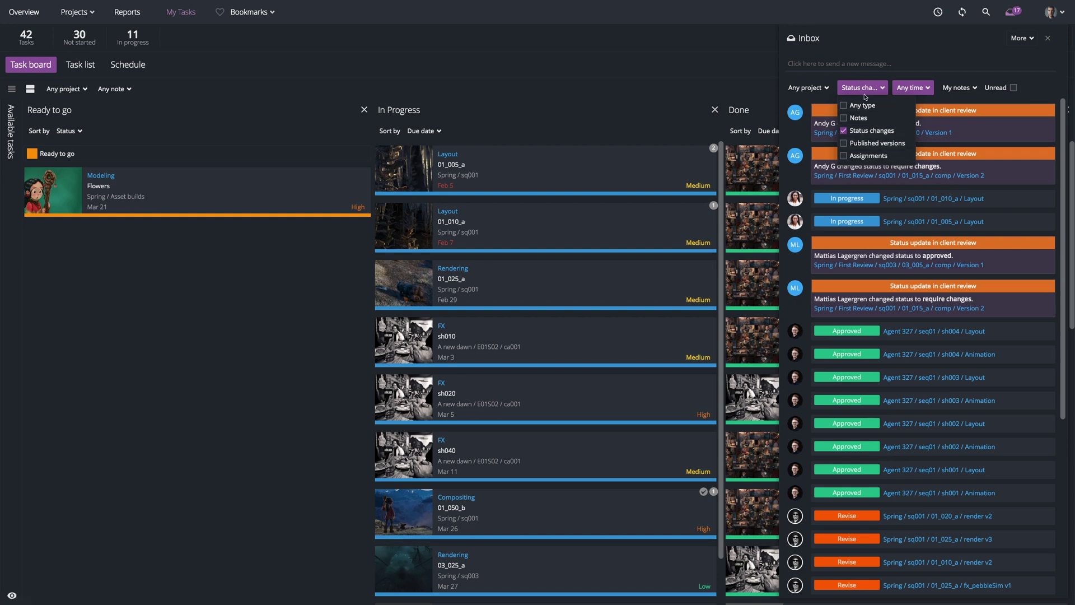
pyautogui.click(860, 118)
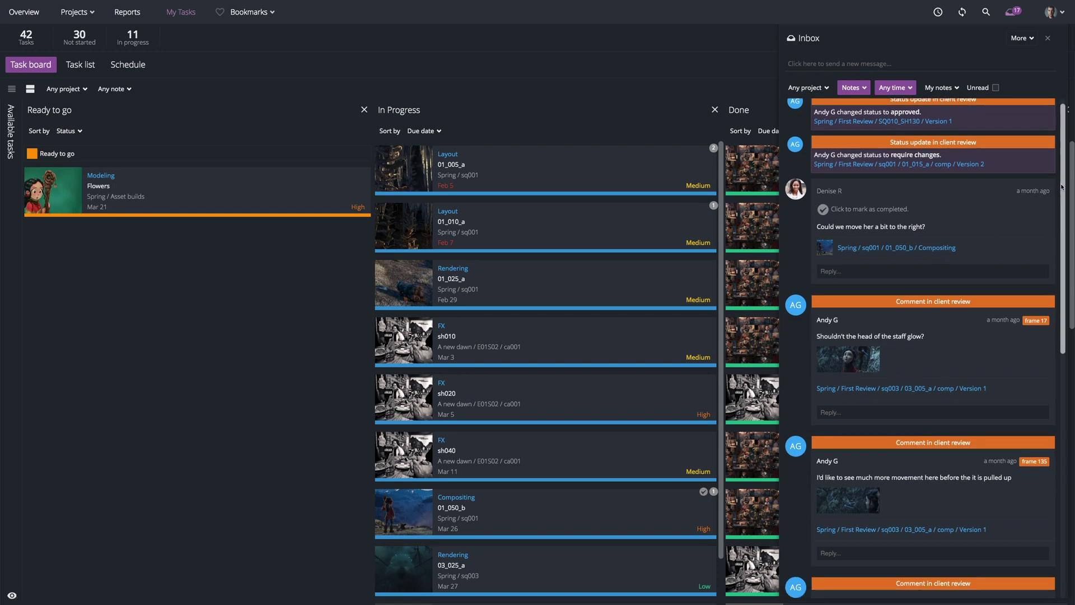
pyautogui.moveTo(1063, 180); pyautogui.dragTo(1069, 284)
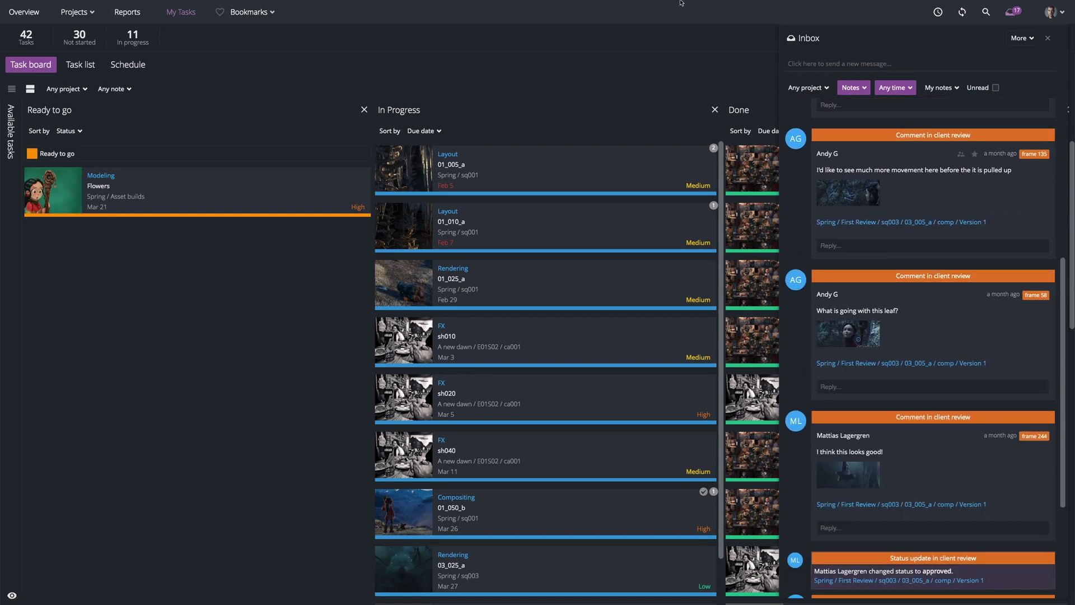
pyautogui.click(688, 22)
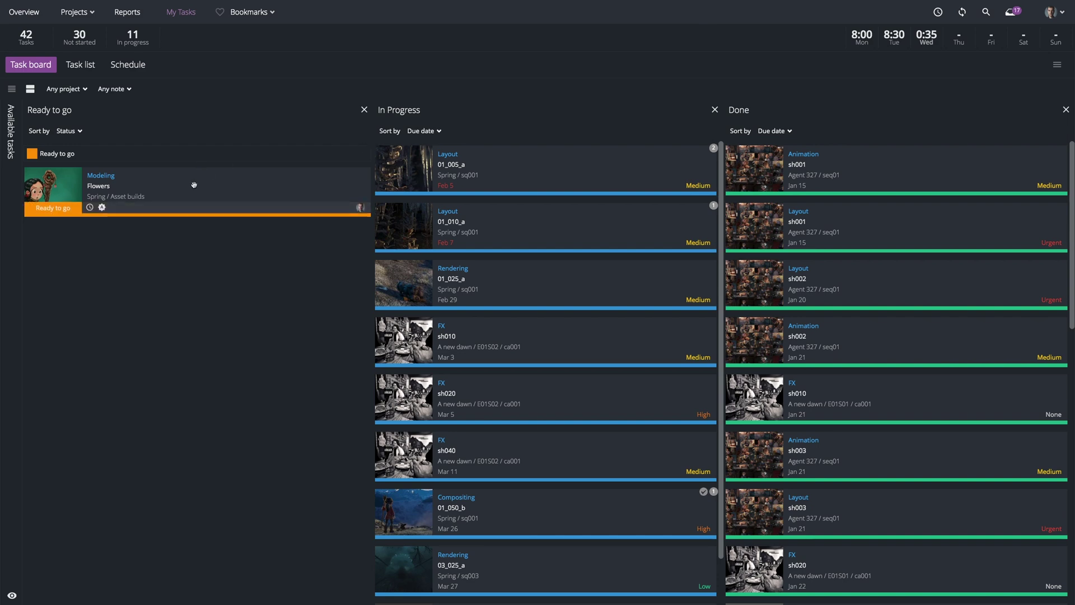
# Move the Flowers modeling task to In Progress and glance at Layout 01_010_a.
pyautogui.moveTo(193, 185); pyautogui.dragTo(494, 163)
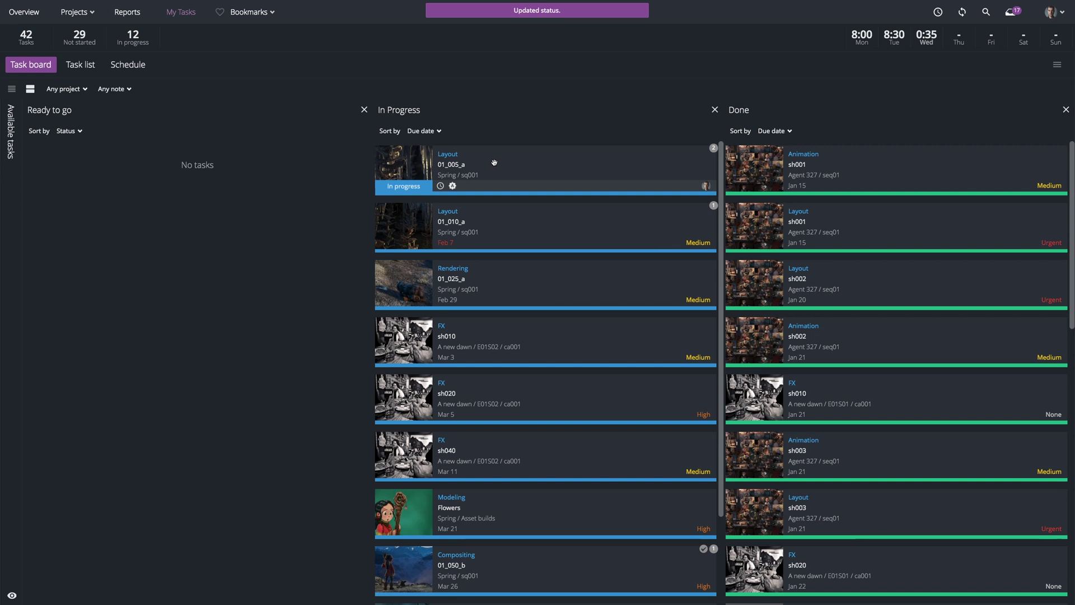
pyautogui.scroll(-1, 502, 160)
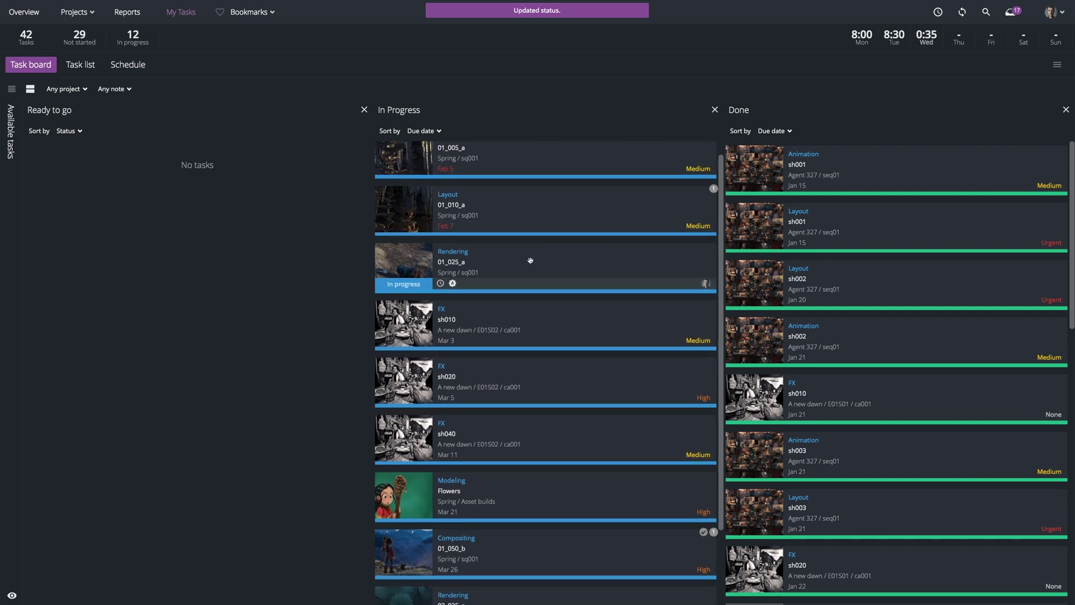
pyautogui.click(535, 197)
pyautogui.scroll(-3, 535, 240)
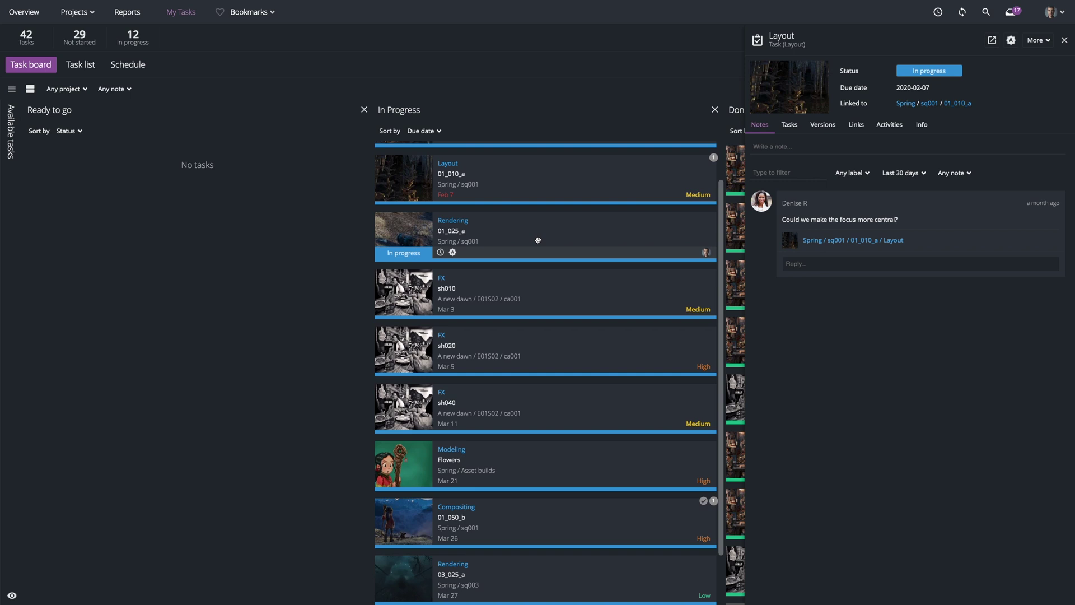
# Reply to the note on Compositing 01_050_b, then pick Photoshop from its actions.
pyautogui.click(549, 491)
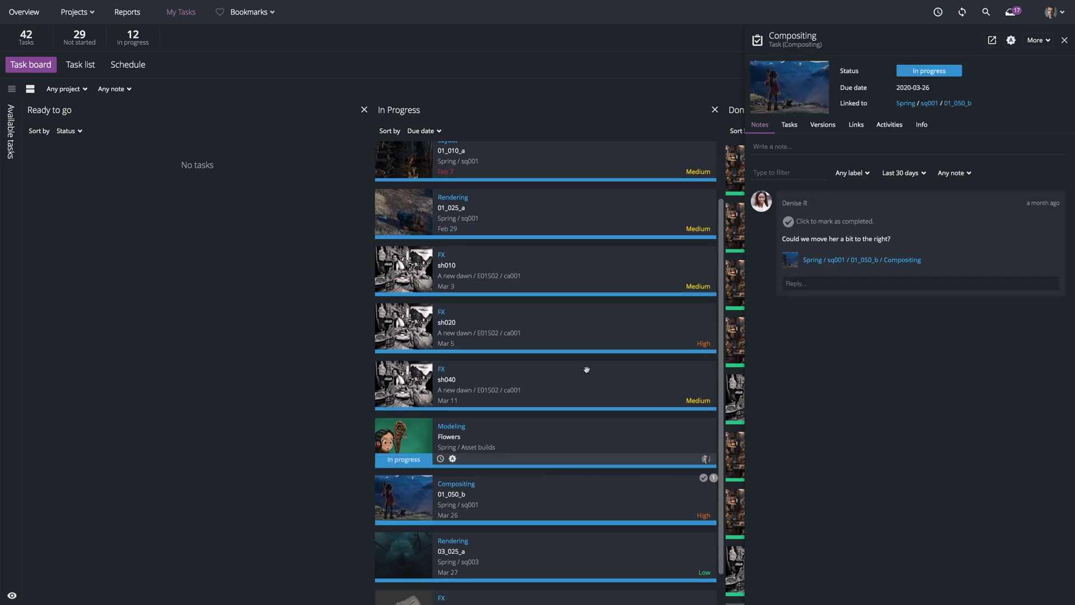
pyautogui.moveTo(897, 239)
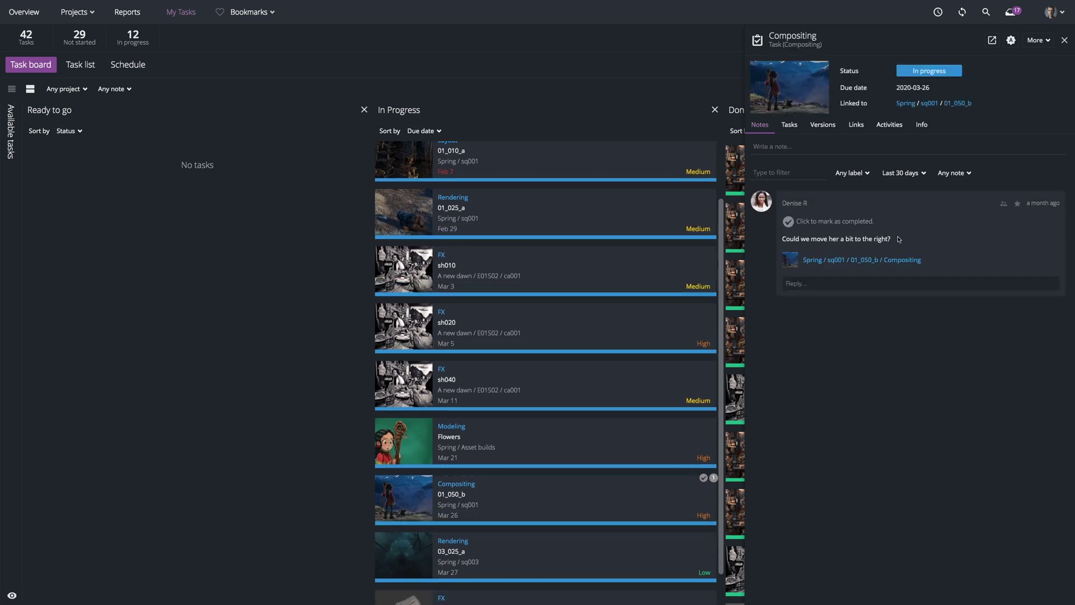
pyautogui.click(848, 281)
pyautogui.write('s')
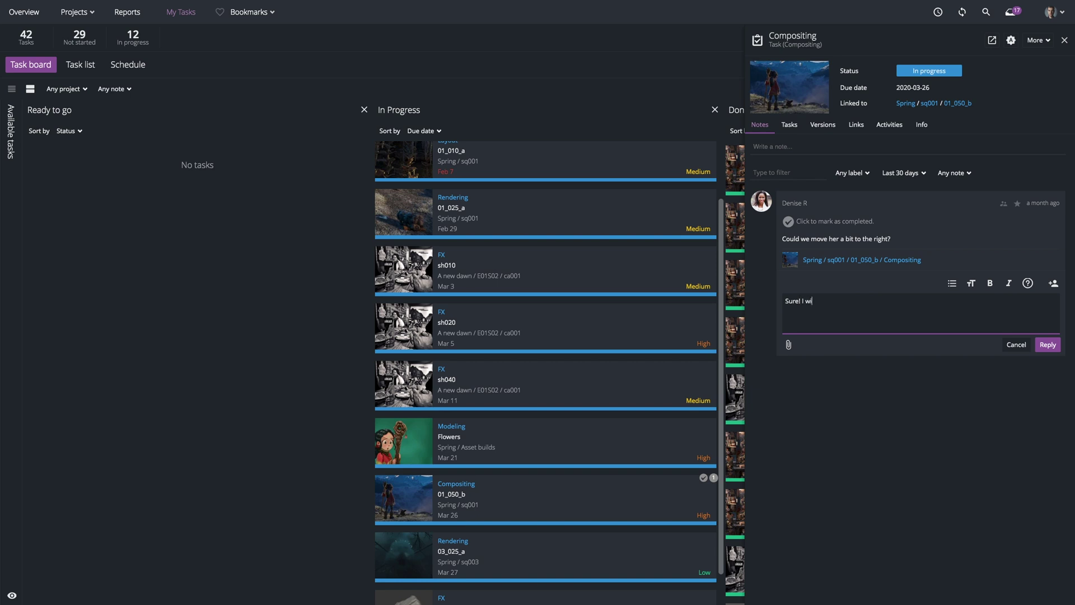
pyautogui.write(' this')
pyautogui.hotkey('ctrl', 'Return')
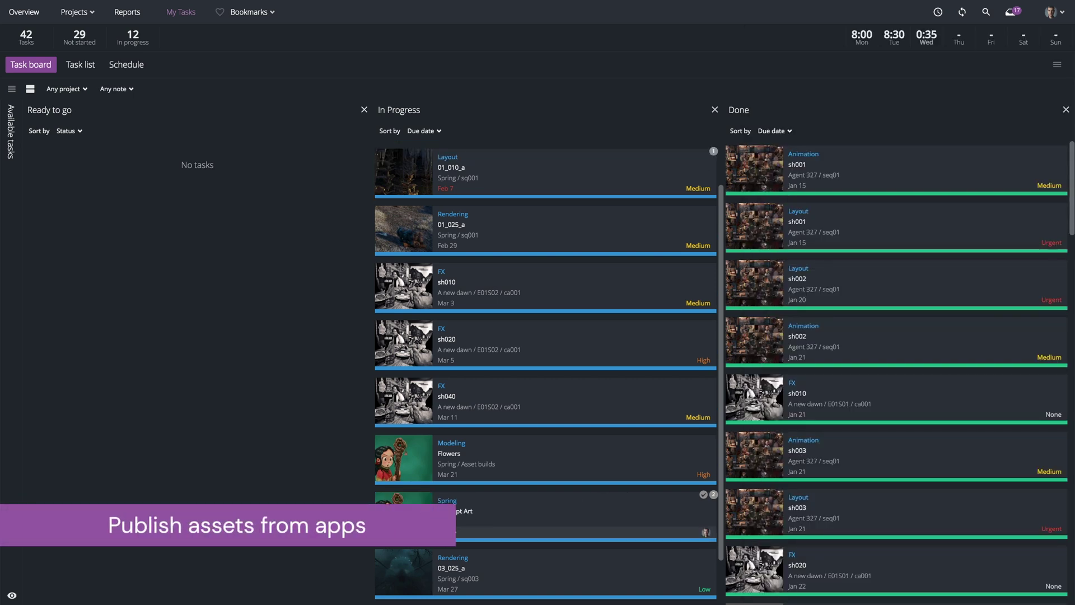
pyautogui.click(457, 523)
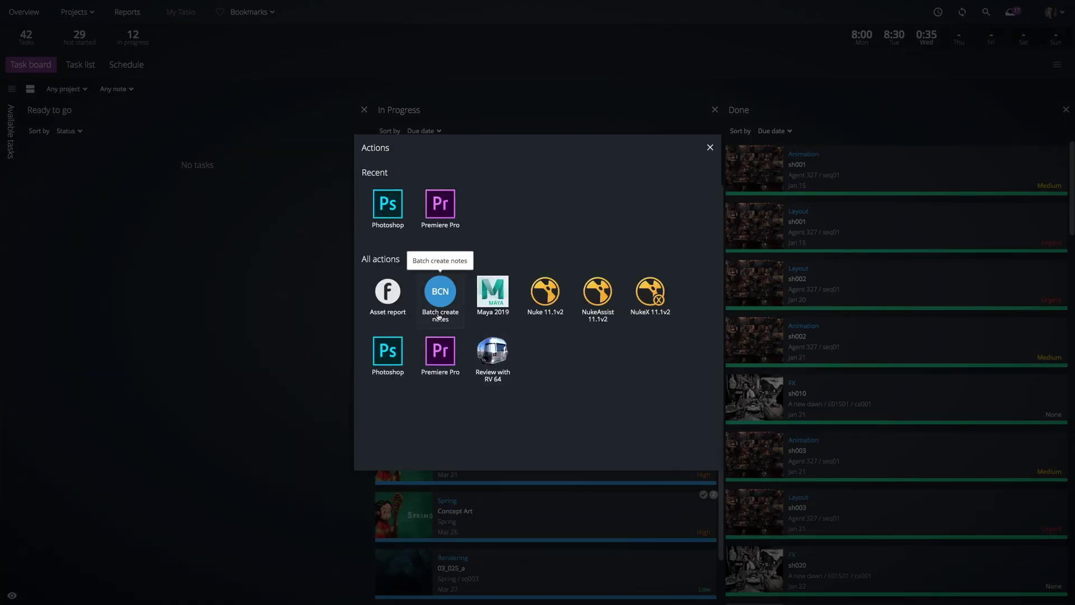
pyautogui.click(400, 362)
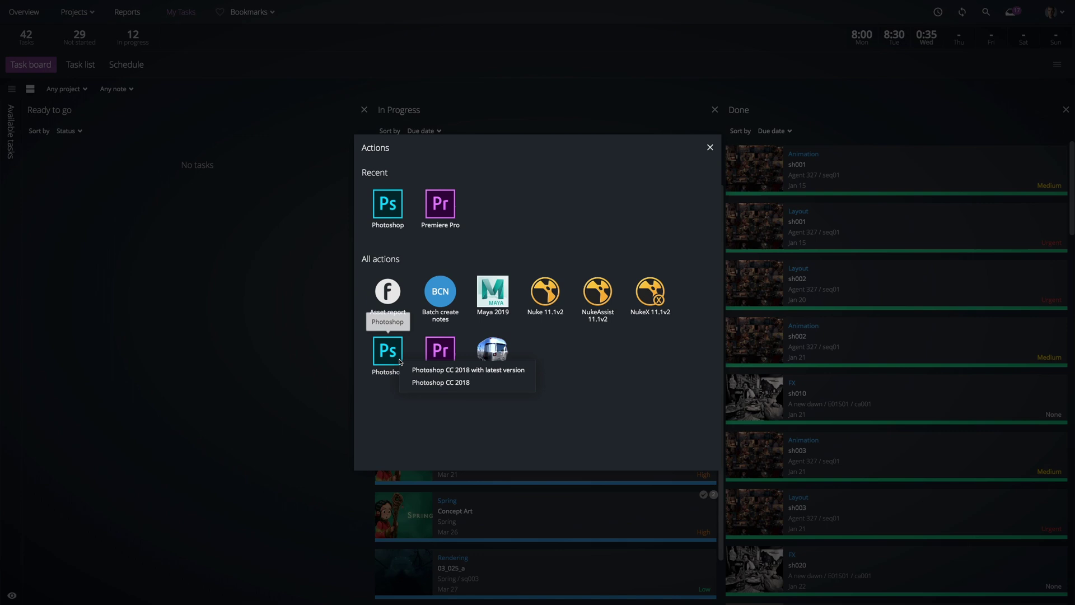
# Launch Photoshop CC 2018 for the task and check its published versions and notes.
pyautogui.click(414, 382)
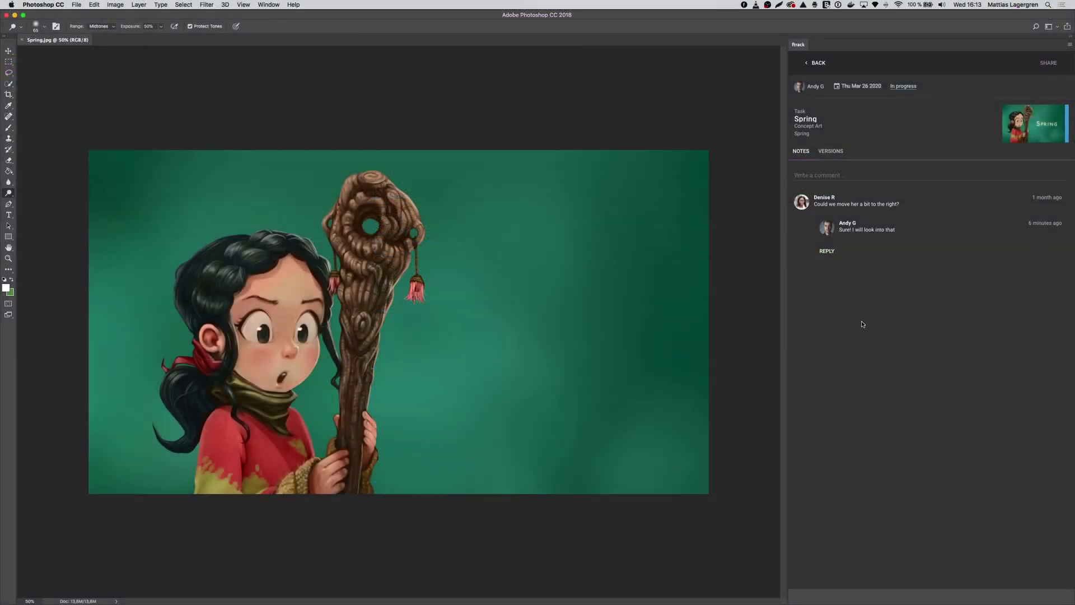
pyautogui.click(830, 151)
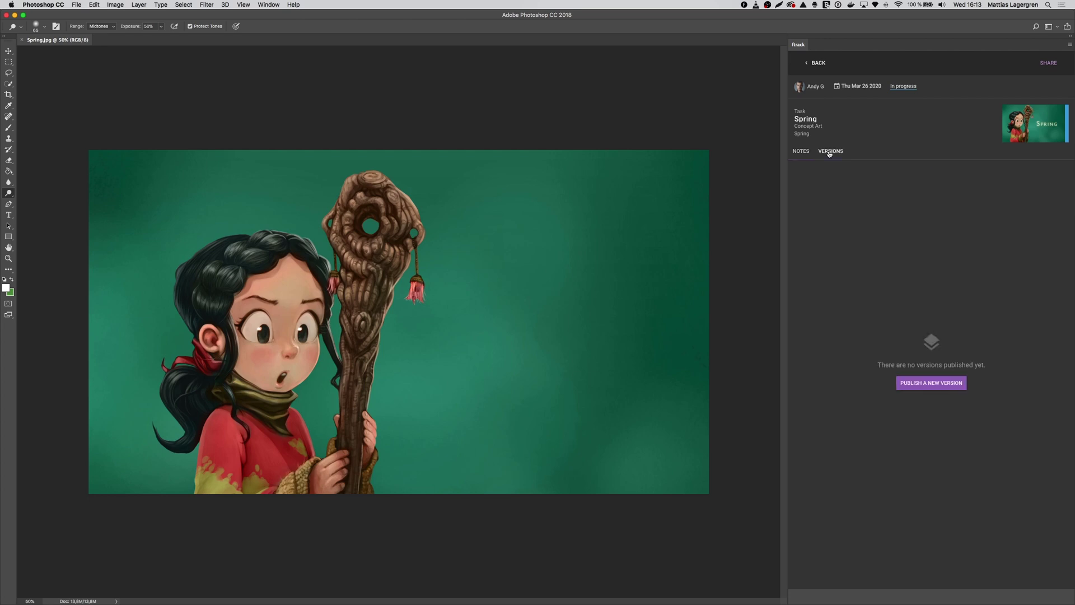
pyautogui.click(800, 153)
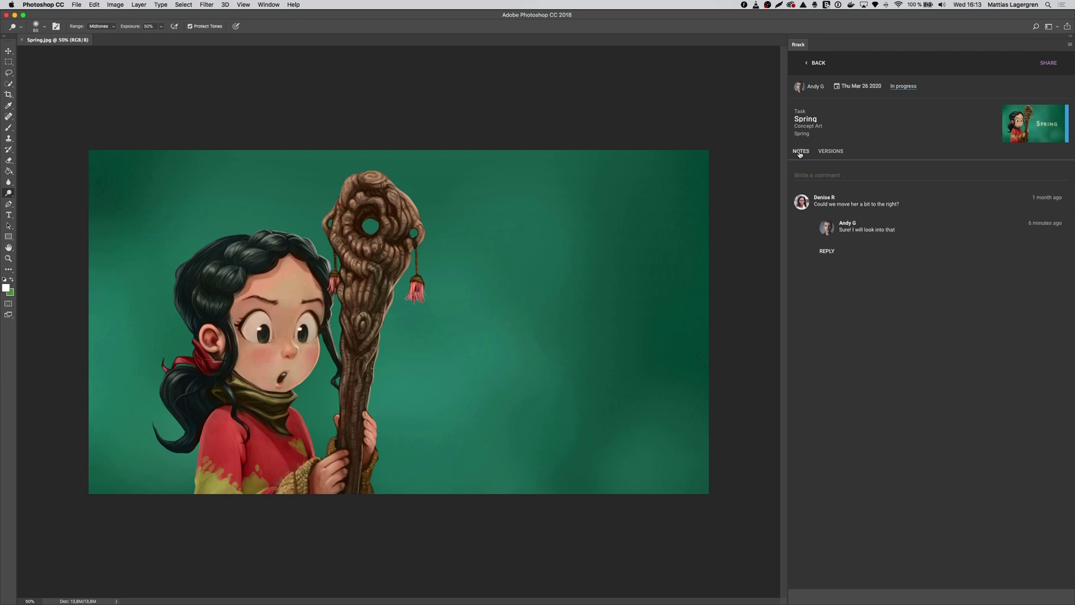
# Publish the Spring artwork to ftrack as new version Spring v1.
pyautogui.click(1047, 61)
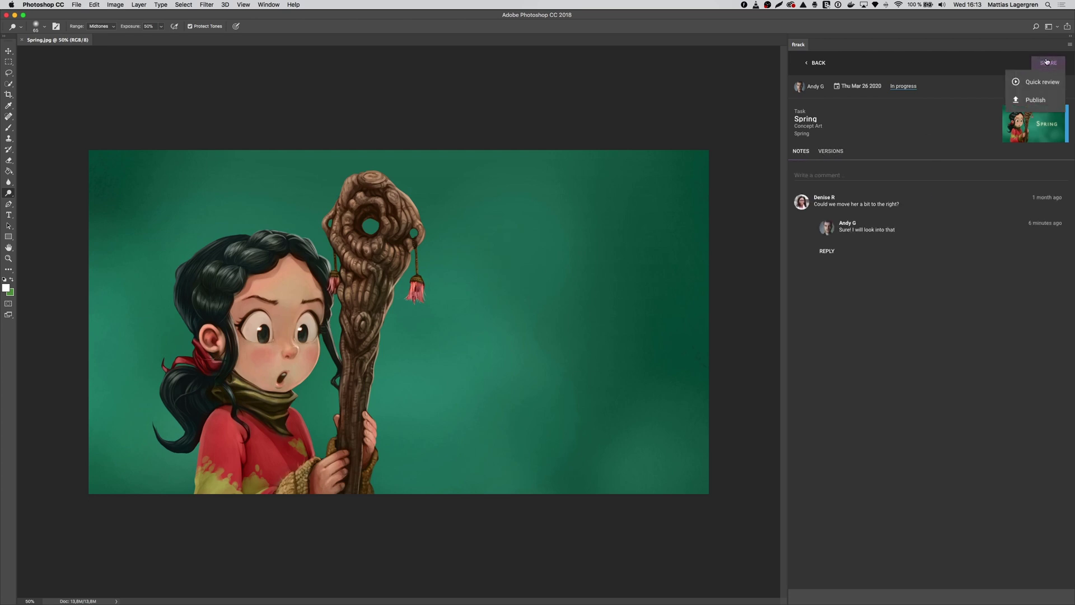
pyautogui.click(1033, 102)
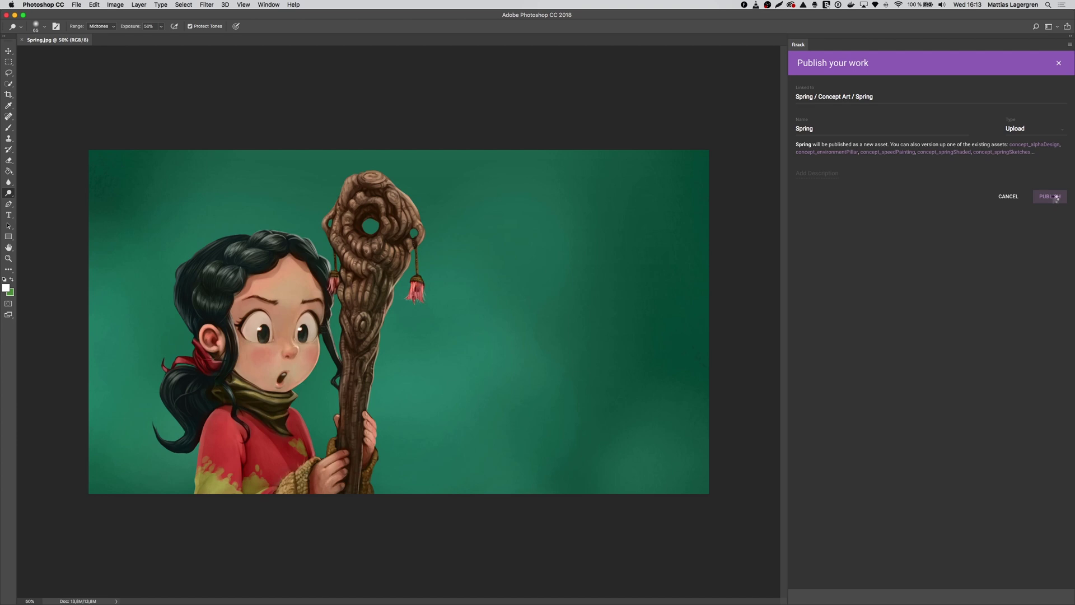
pyautogui.click(1056, 197)
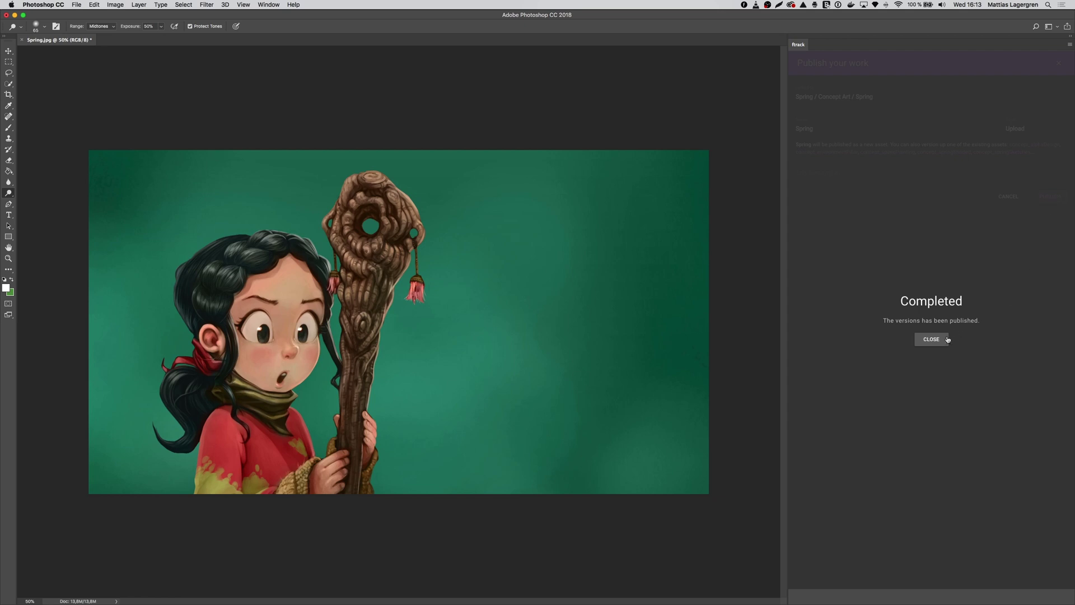
pyautogui.click(931, 339)
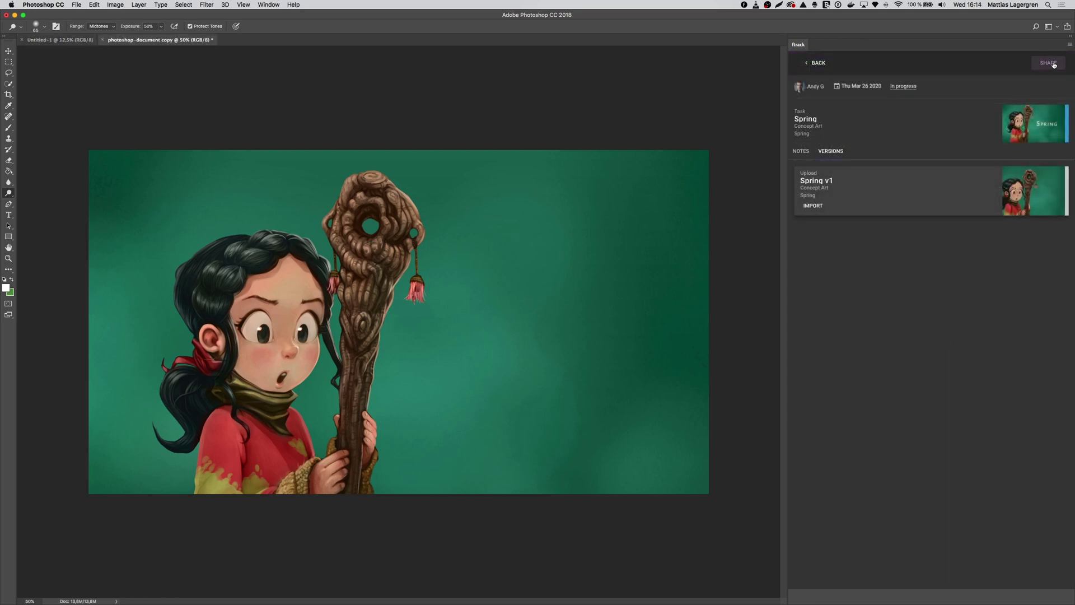
pyautogui.click(1054, 65)
pyautogui.click(1050, 82)
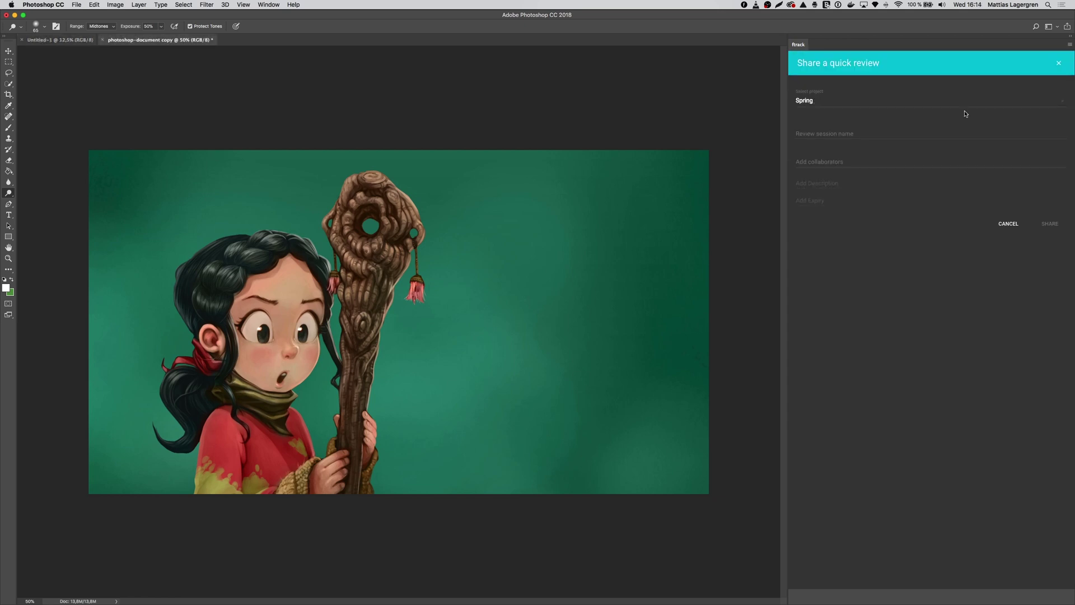
pyautogui.click(933, 132)
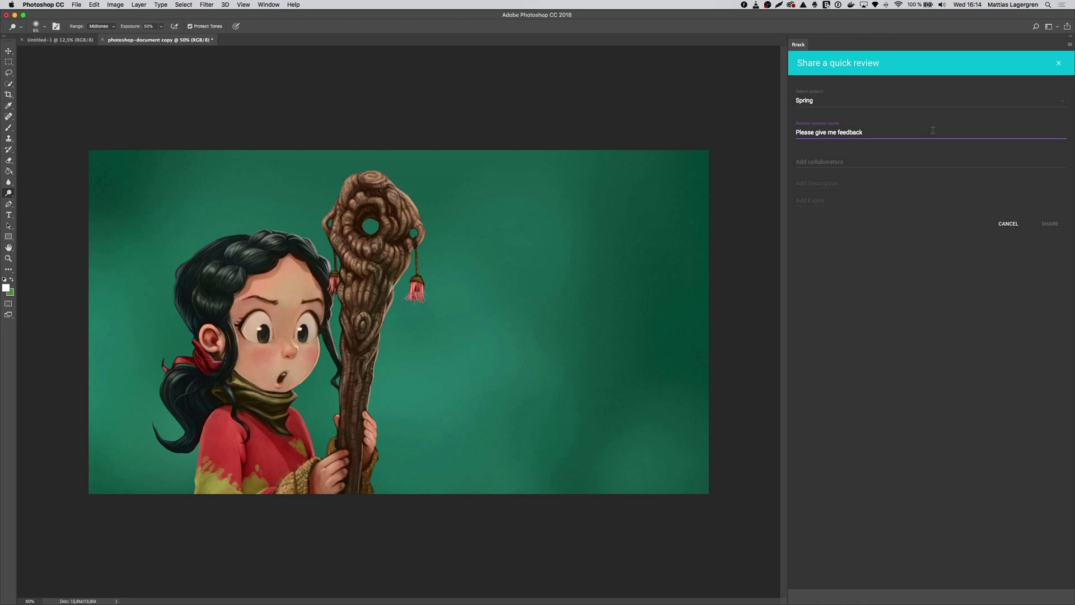
pyautogui.click(824, 159)
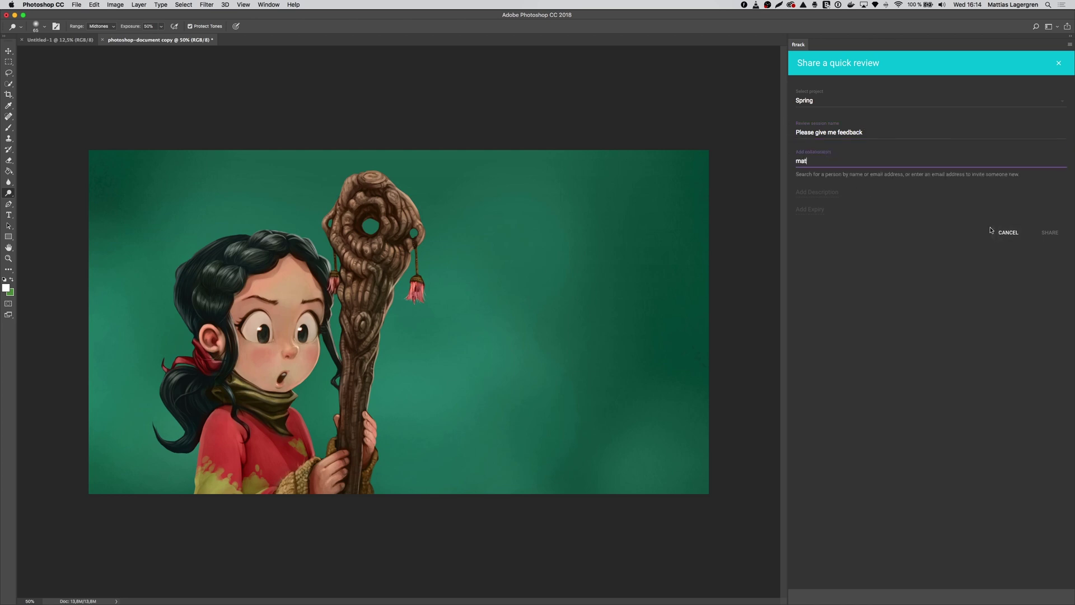
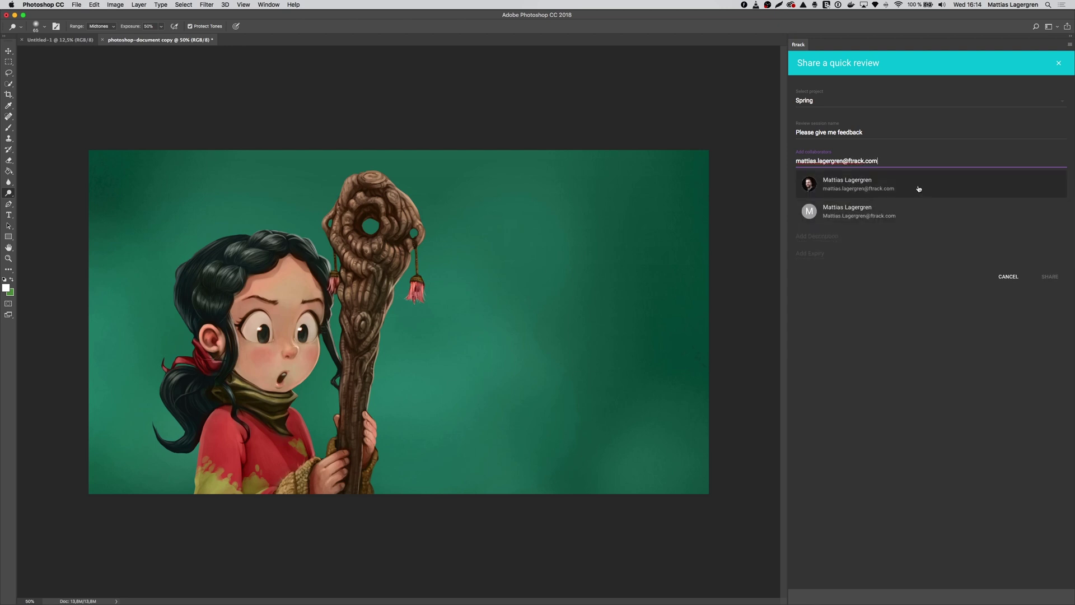
pyautogui.click(917, 183)
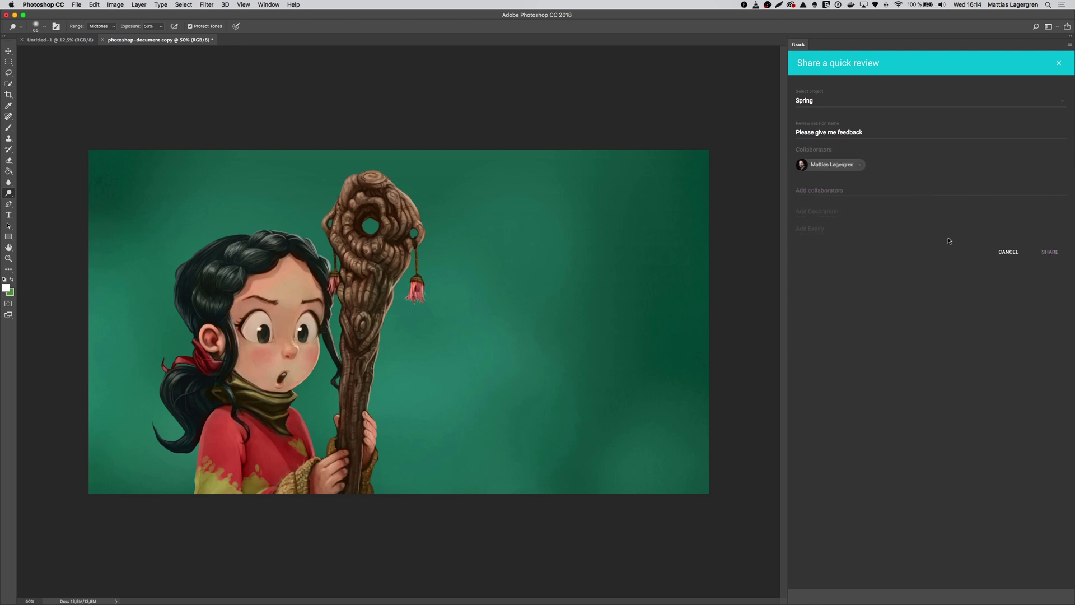
pyautogui.click(1051, 252)
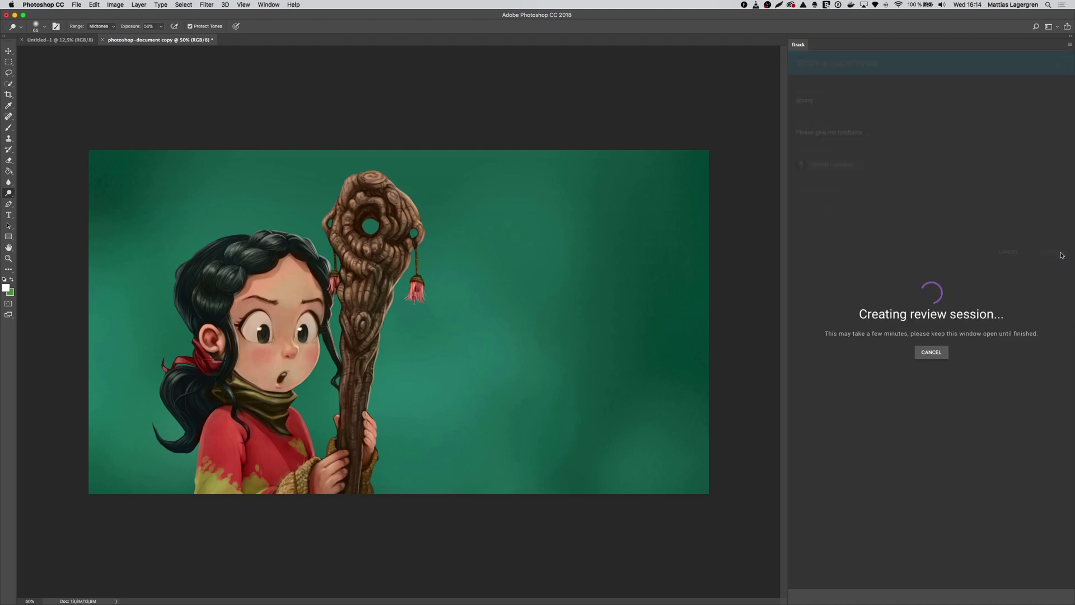
pyautogui.click(932, 339)
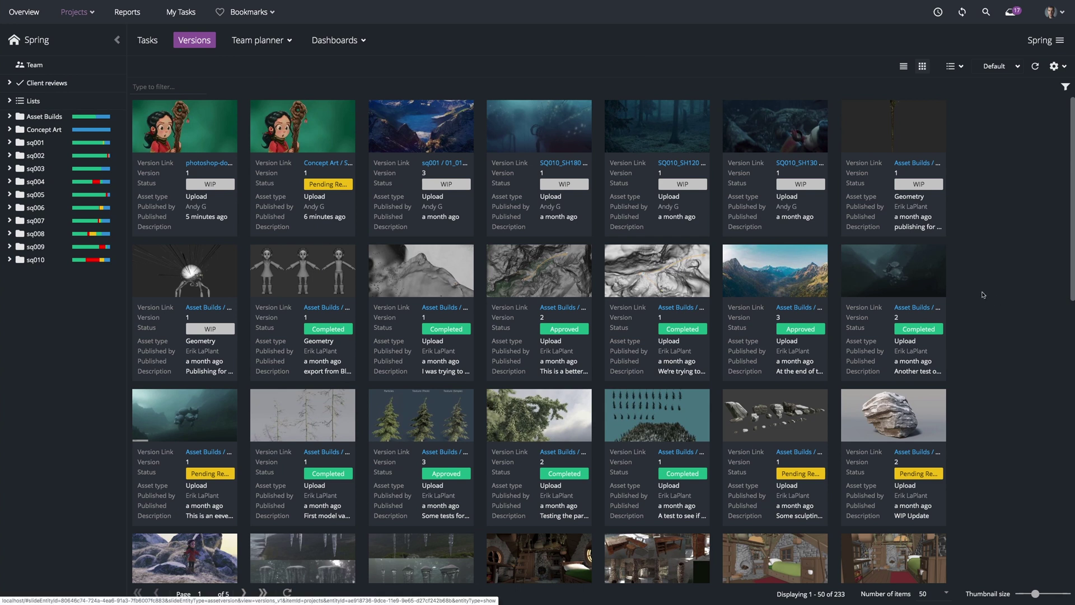
# Preview the new concept art, then filter versions to Pending Review status.
pyautogui.click(301, 127)
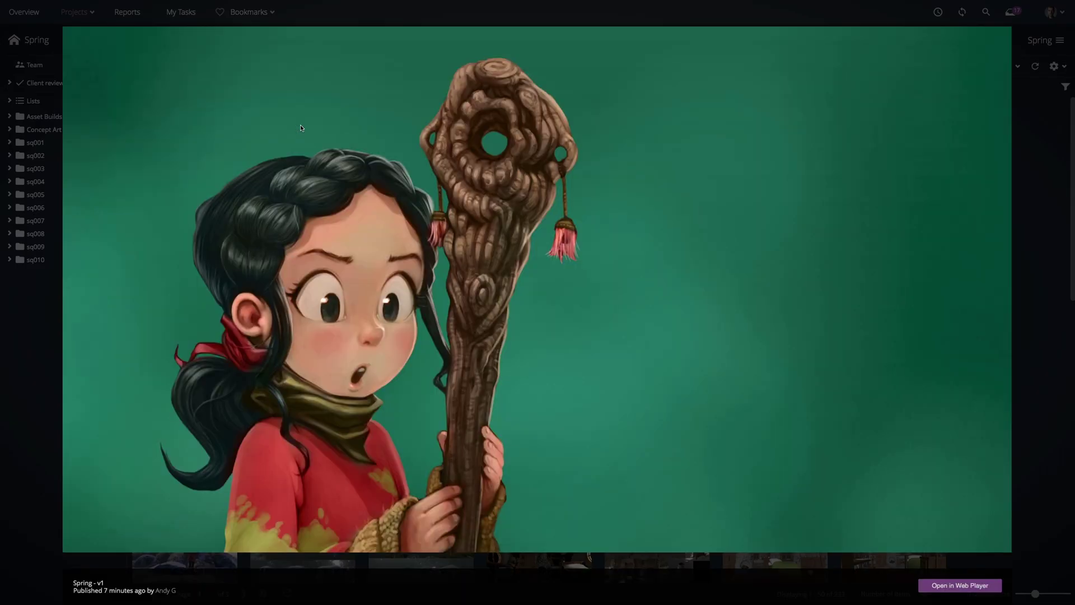
pyautogui.click(300, 127)
pyautogui.click(1065, 86)
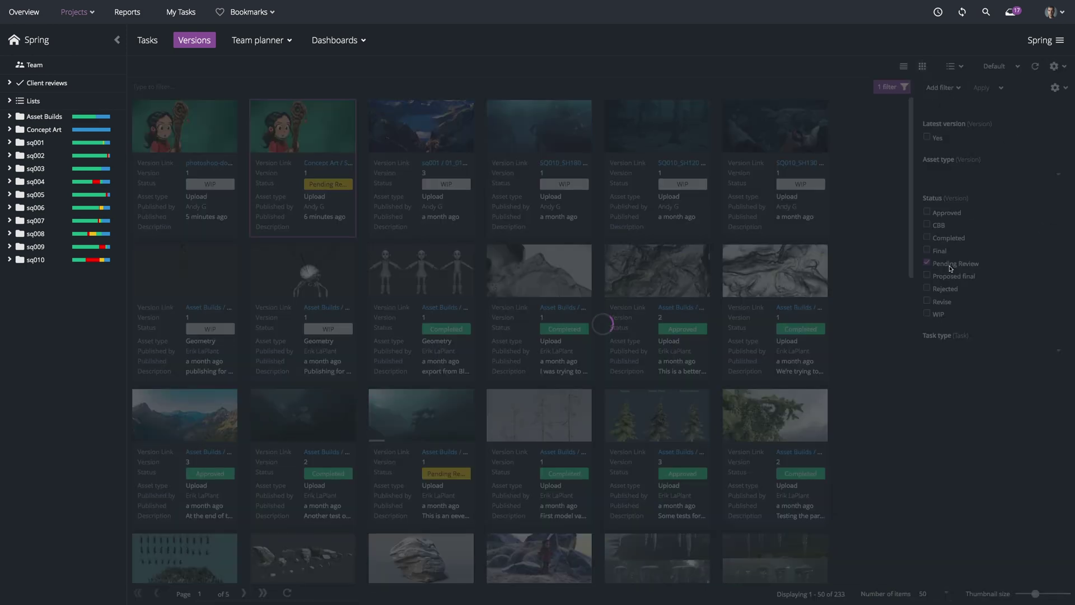
pyautogui.click(896, 89)
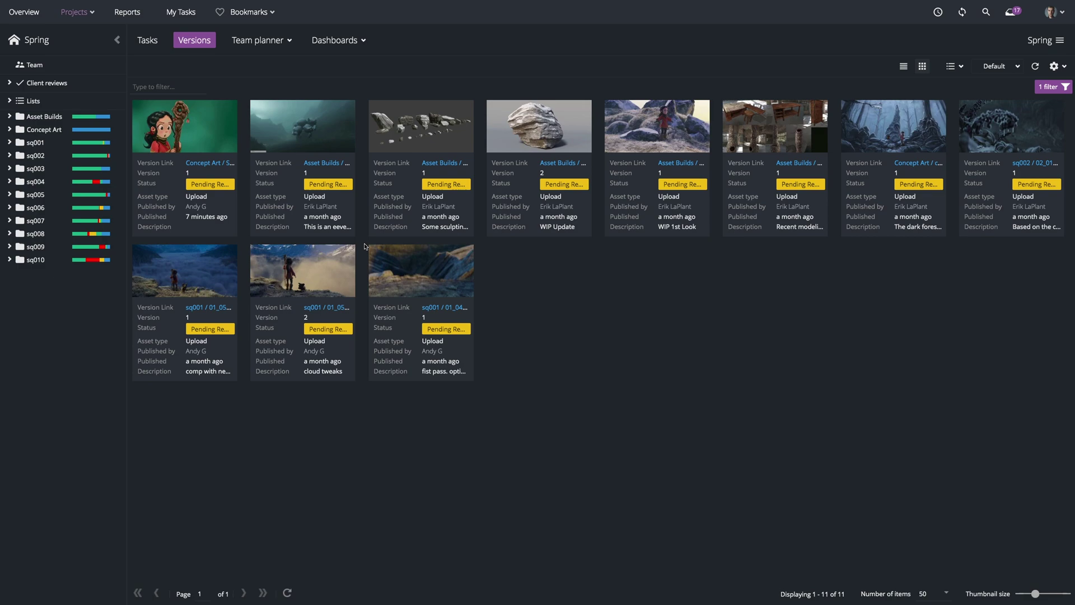
# Preview the pillar concept, lookDev, cloud tweaks and comp v1, then view comp v1's notes.
pyautogui.click(891, 128)
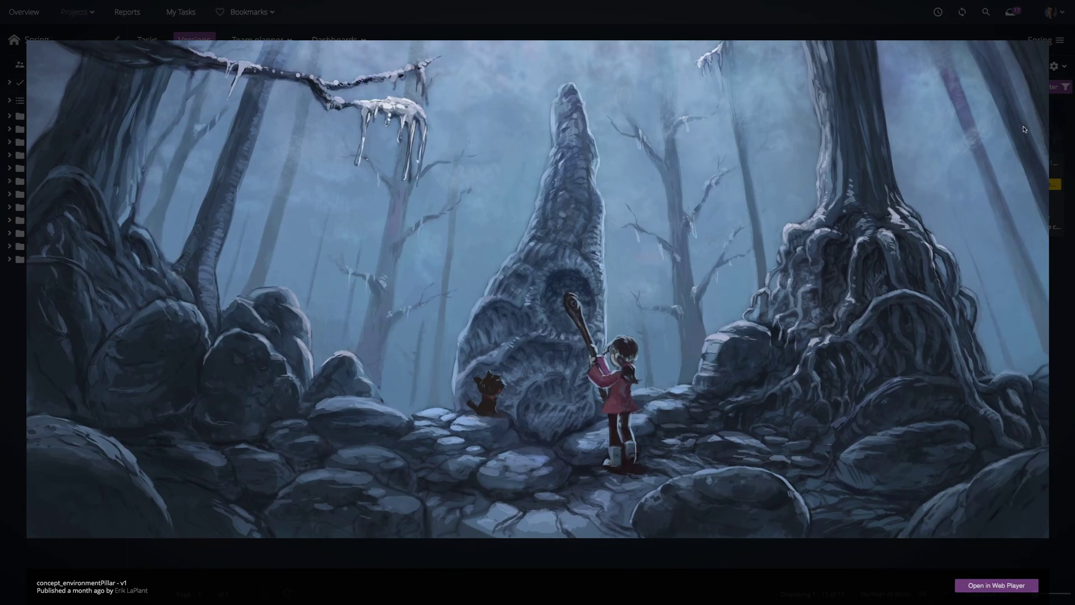
pyautogui.click(1063, 117)
pyautogui.click(656, 99)
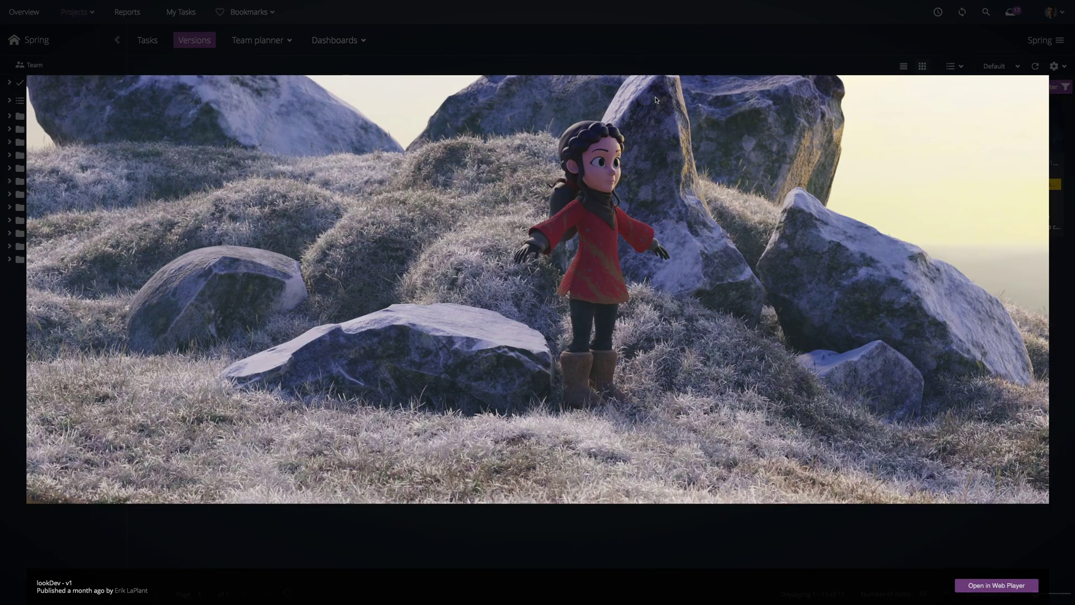
pyautogui.click(649, 66)
pyautogui.click(298, 261)
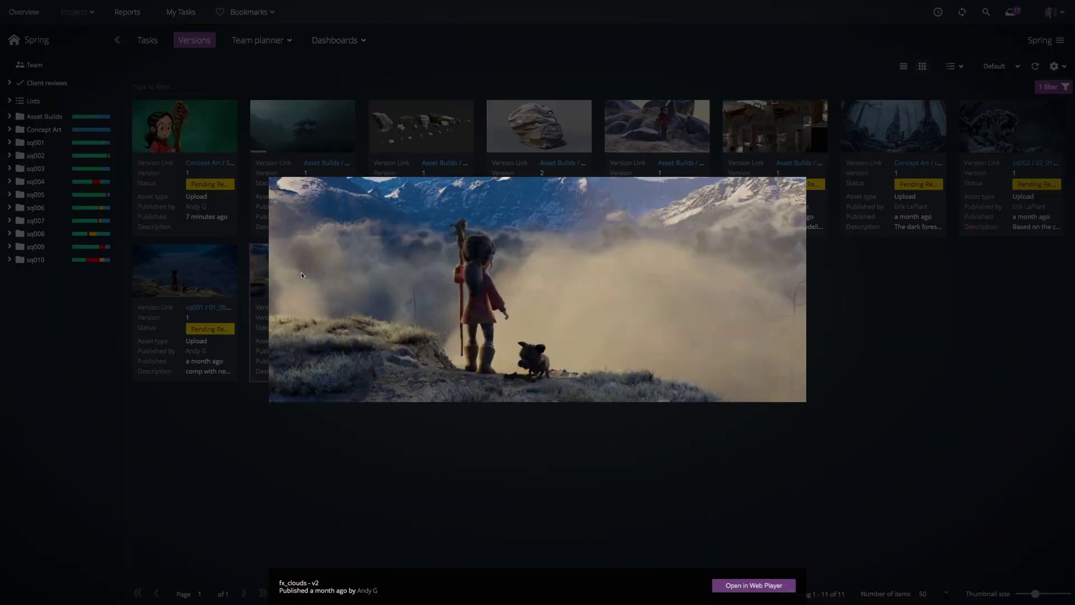
pyautogui.click(207, 296)
pyautogui.click(185, 273)
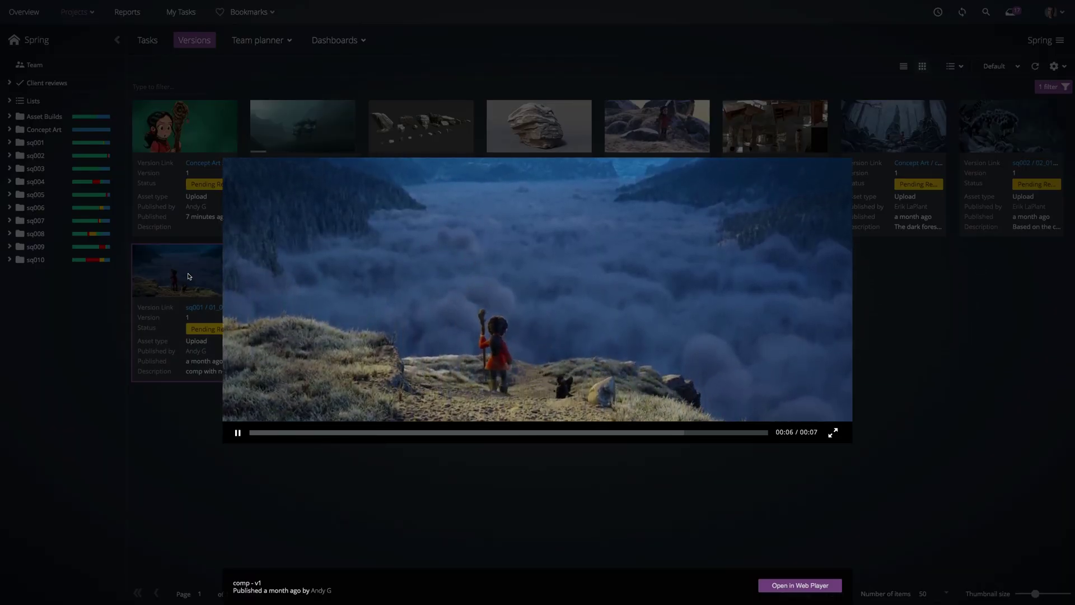
pyautogui.click(156, 412)
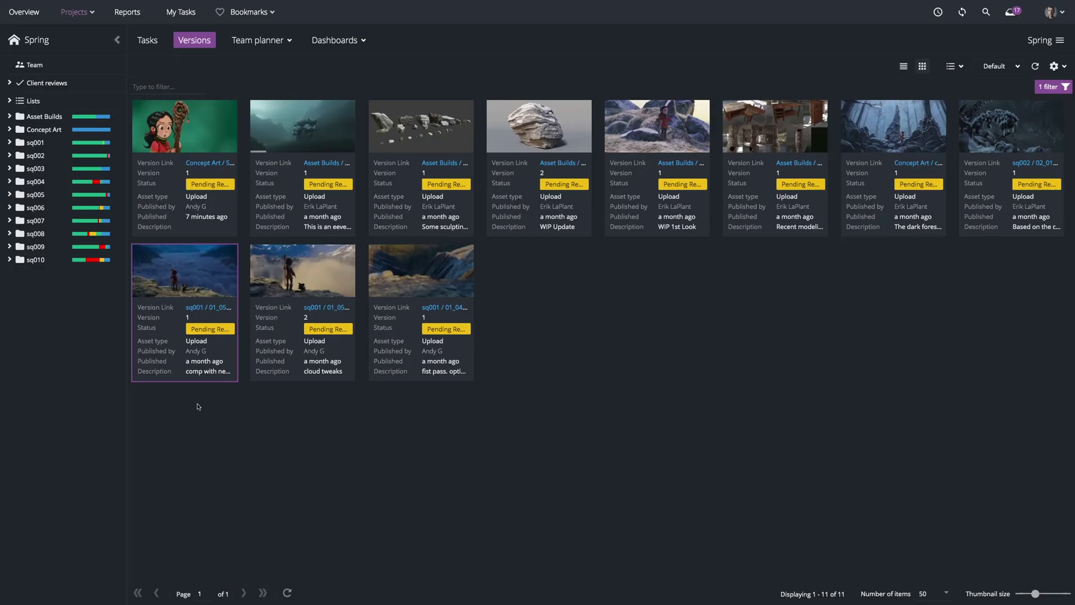
pyautogui.click(206, 308)
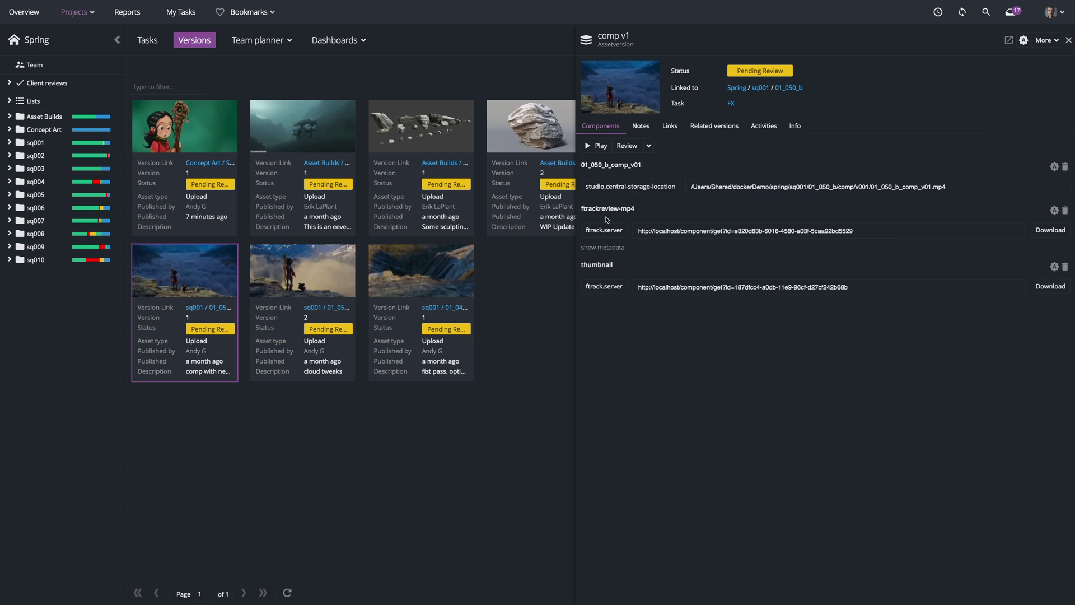
pyautogui.click(641, 127)
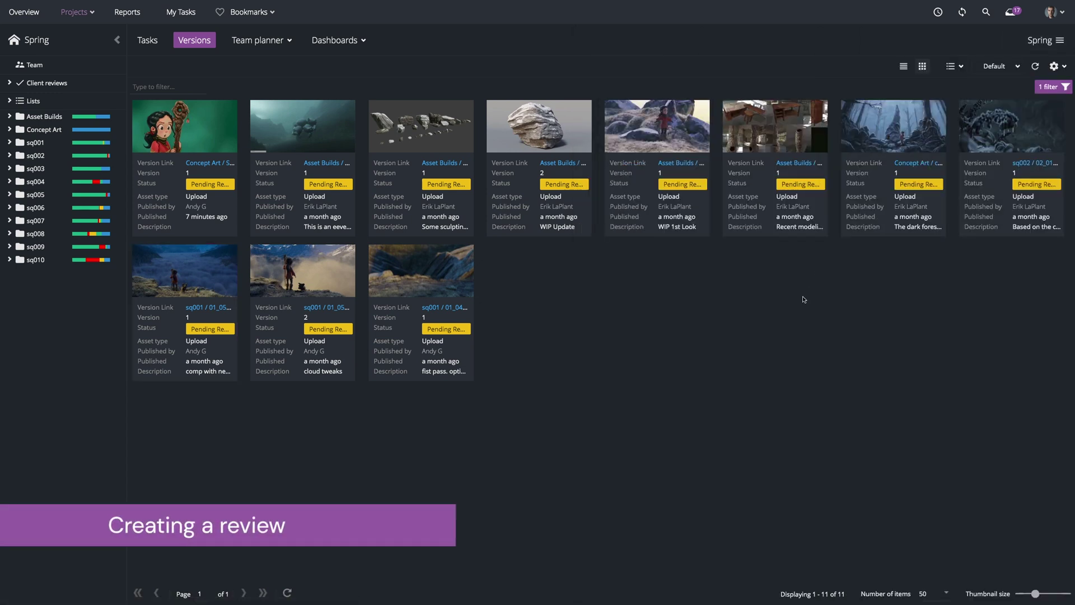
# Create a client review from all the selected pending versions.
pyautogui.click(234, 212)
pyautogui.keyDown('shift'); pyautogui.click(466, 361); pyautogui.keyUp('shift')
pyautogui.rightClick(466, 355)
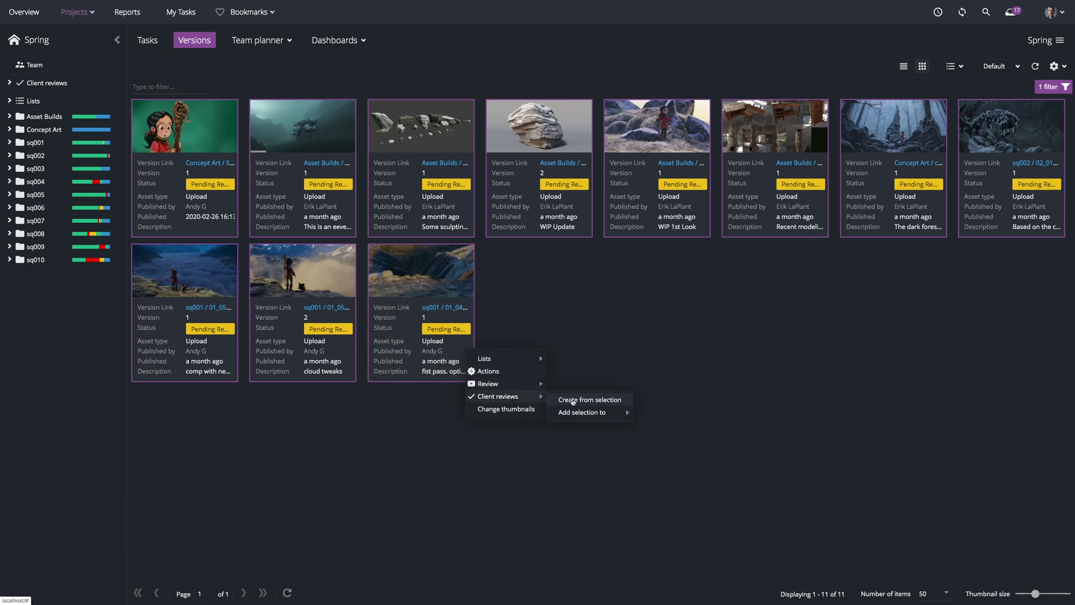
pyautogui.click(573, 401)
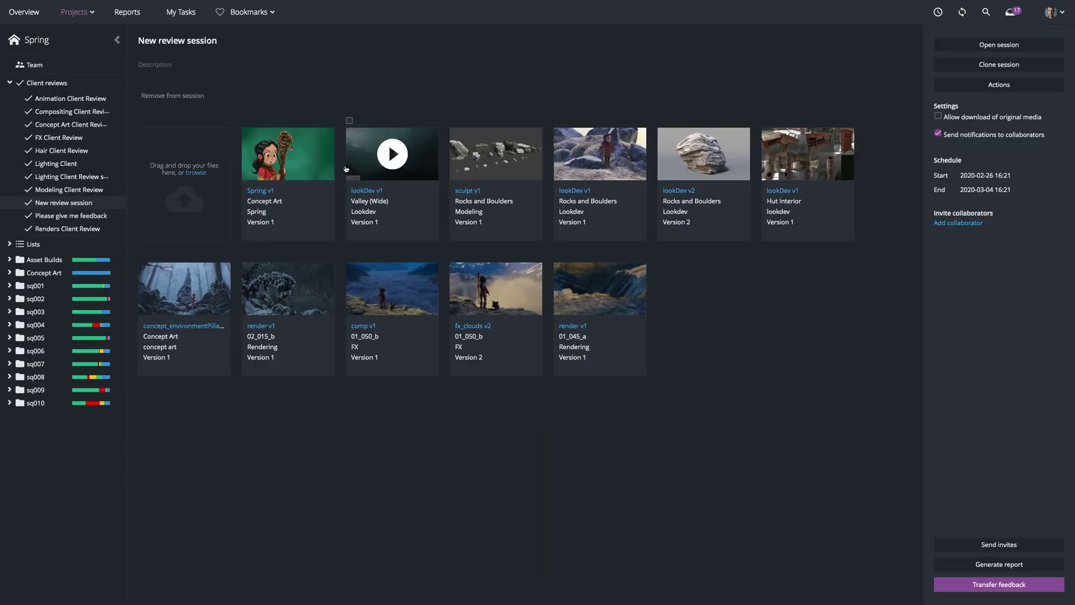
# Title the session 'Latest assets to review' and begin the description 'Please give feedback on'.
pyautogui.click(177, 40)
pyautogui.write('Latest asse')
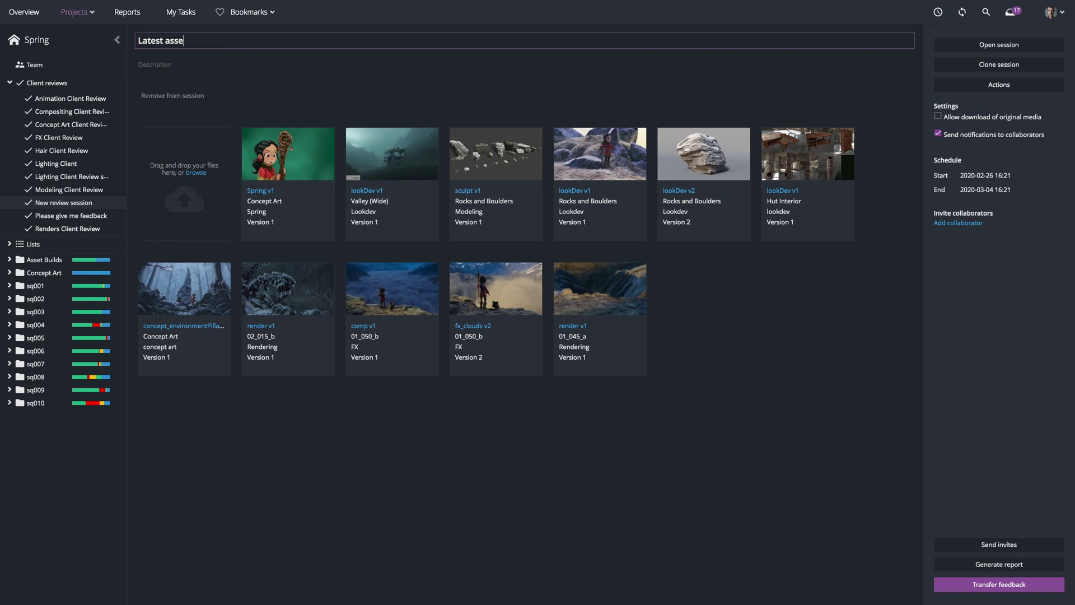
pyautogui.write('ts to review')
pyautogui.press('Tab')
pyautogui.write('Please give fee')
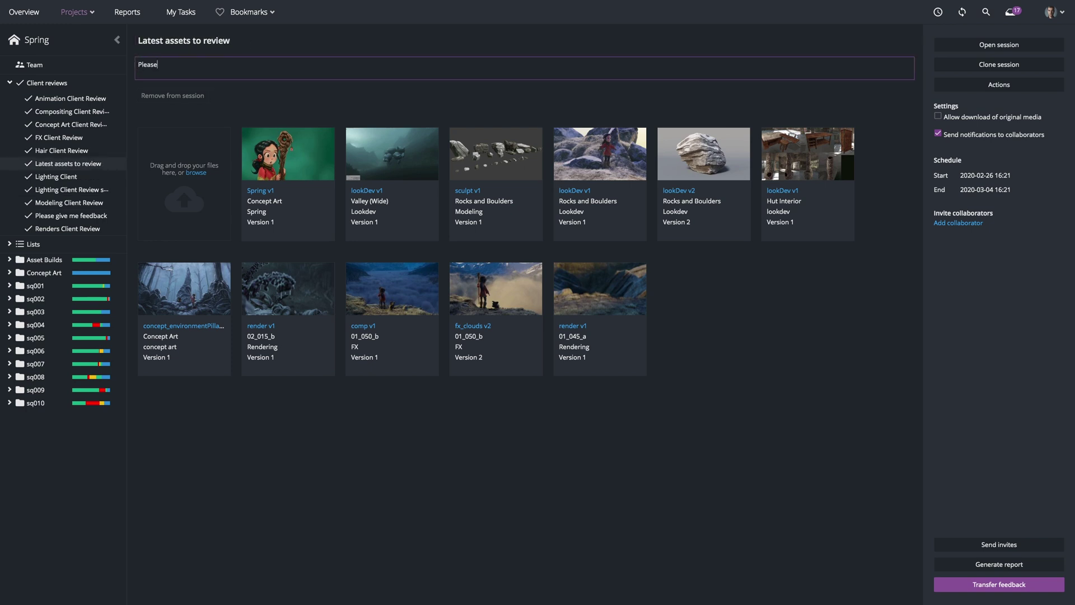
pyautogui.write('dback on')
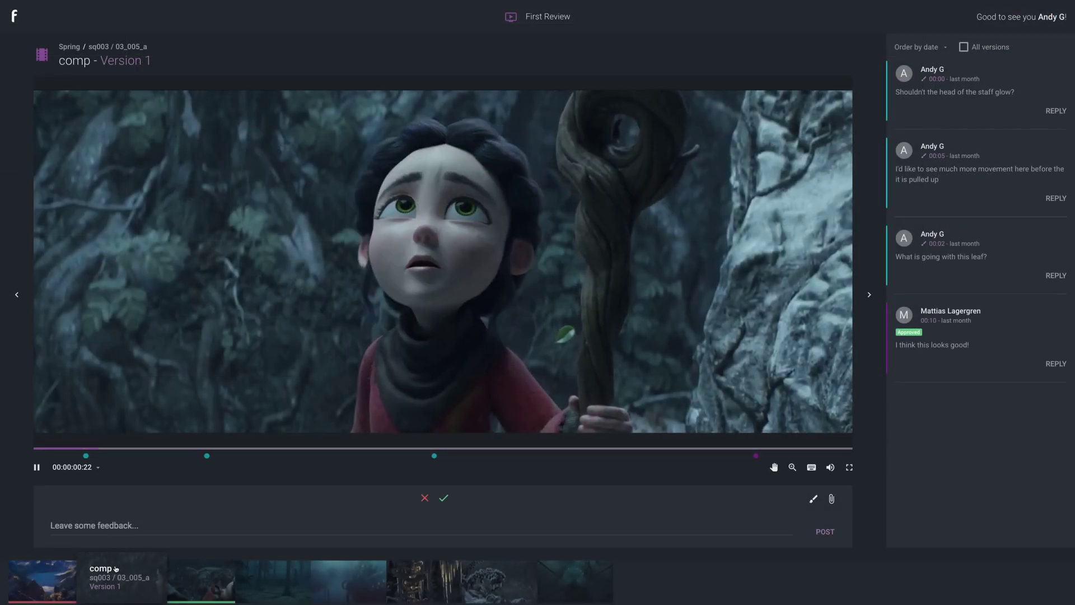
# At 00:00:03:07, draw two arrows and post 'What happened to the reflections in her eyes?'.
pyautogui.click(195, 317)
pyautogui.click(269, 452)
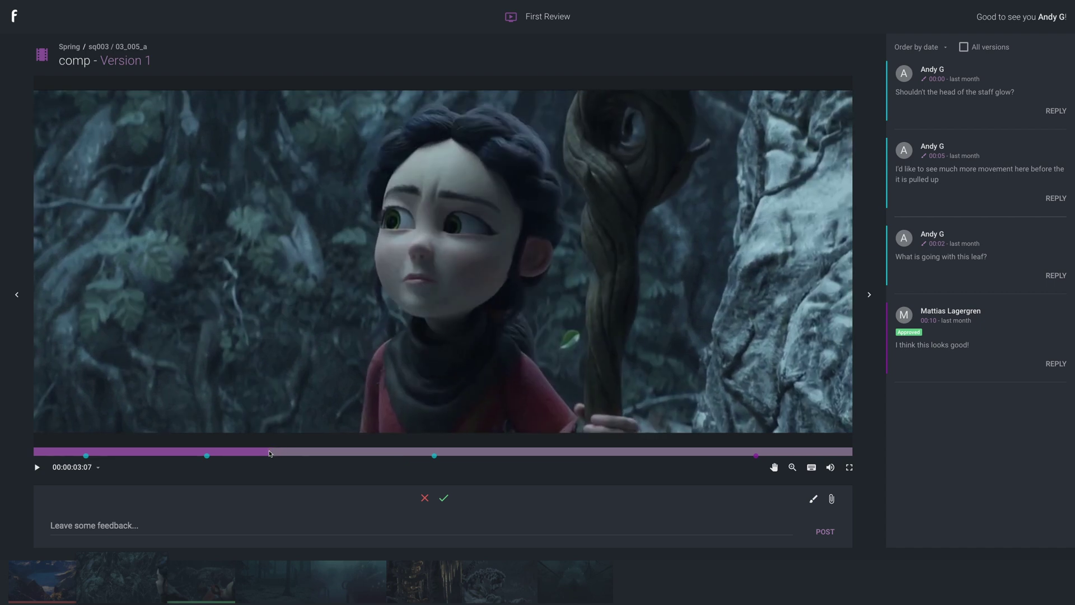
pyautogui.click(813, 498)
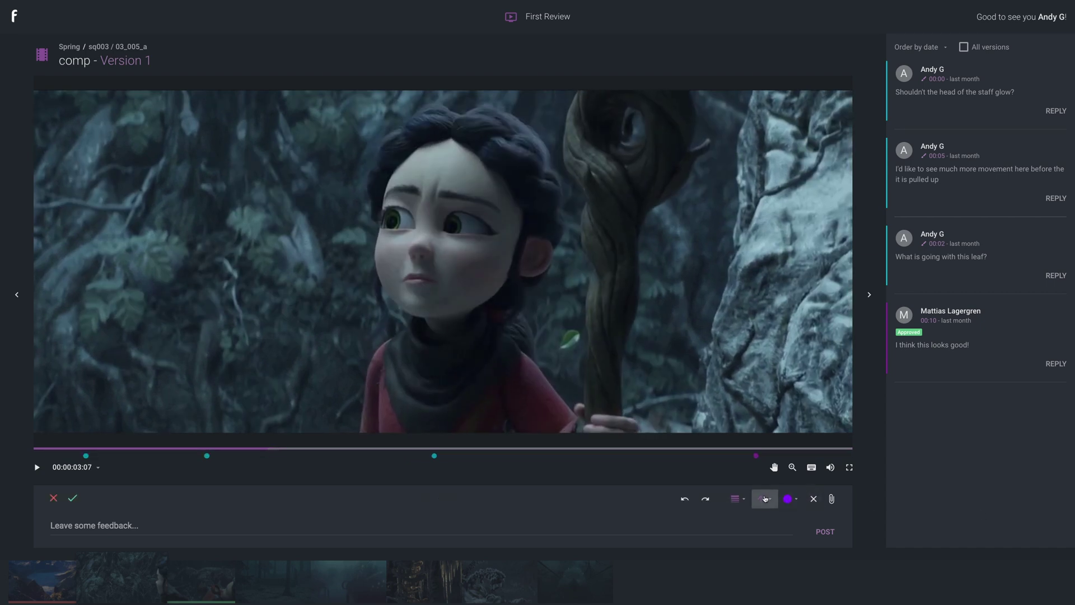
pyautogui.click(765, 499)
pyautogui.click(754, 443)
pyautogui.moveTo(159, 298)
pyautogui.mouseDown()
pyautogui.moveTo(273, 267)
pyautogui.moveTo(372, 220)
pyautogui.mouseUp()
pyautogui.moveTo(223, 331); pyautogui.dragTo(374, 238)
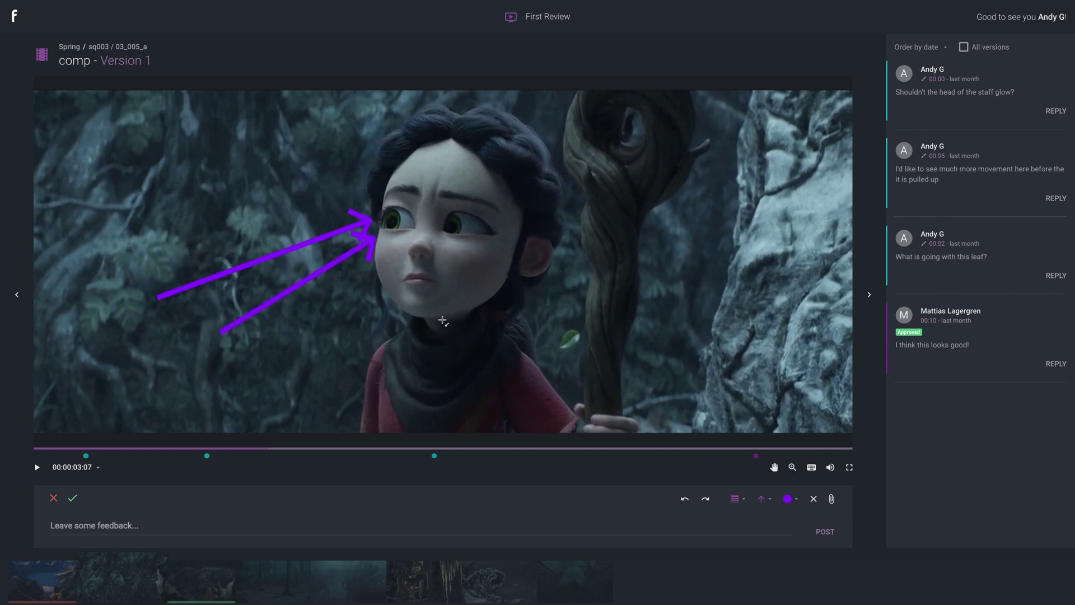
pyautogui.scroll(3, 442, 320)
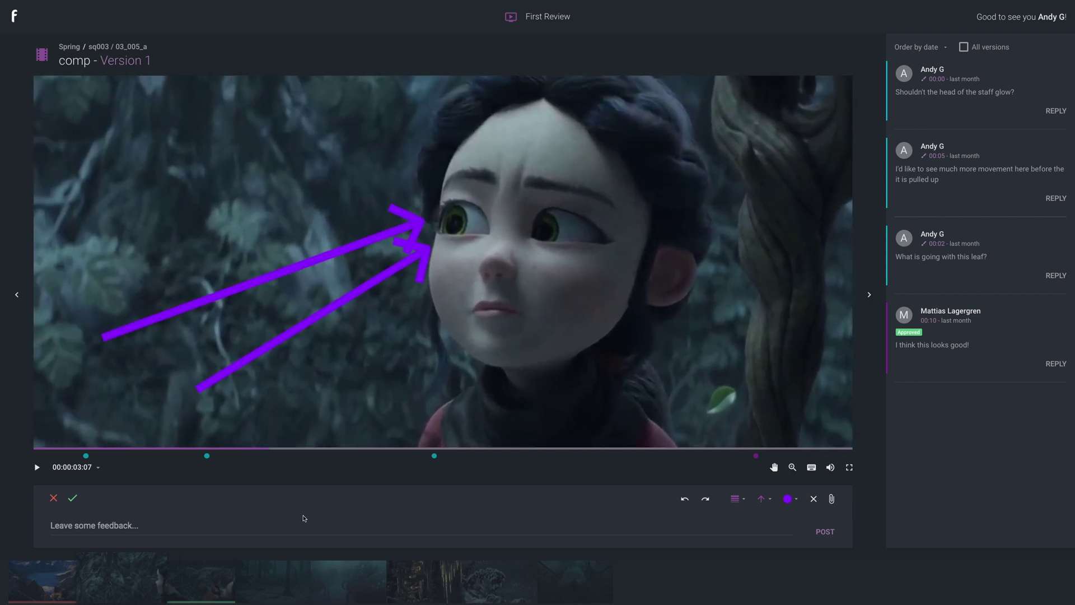
pyautogui.click(303, 518)
pyautogui.write('What happened ')
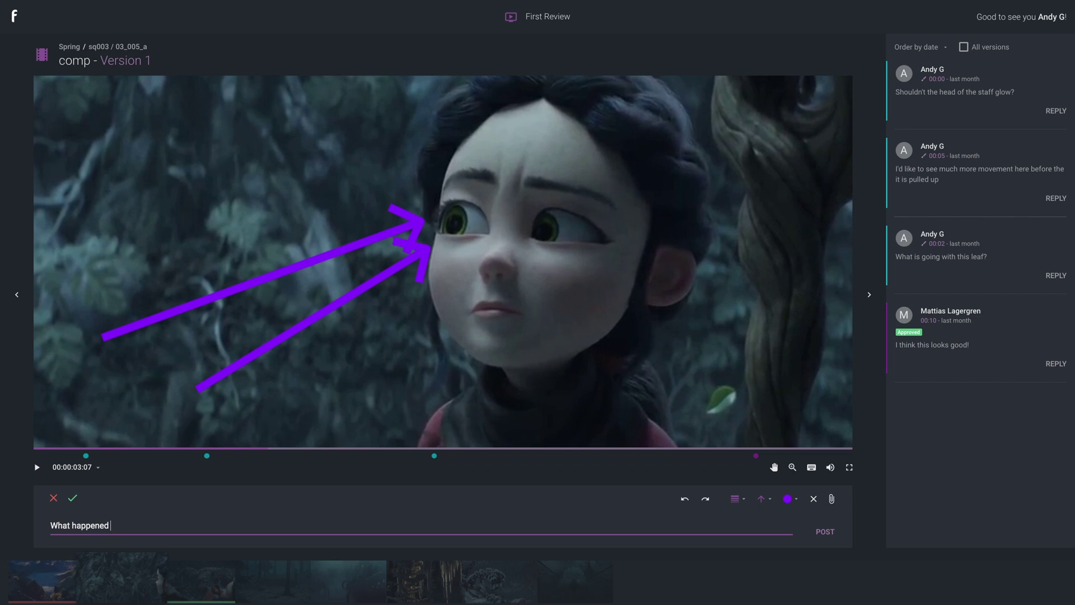
pyautogui.write('to the reflections in h')
pyautogui.write('er eyes?')
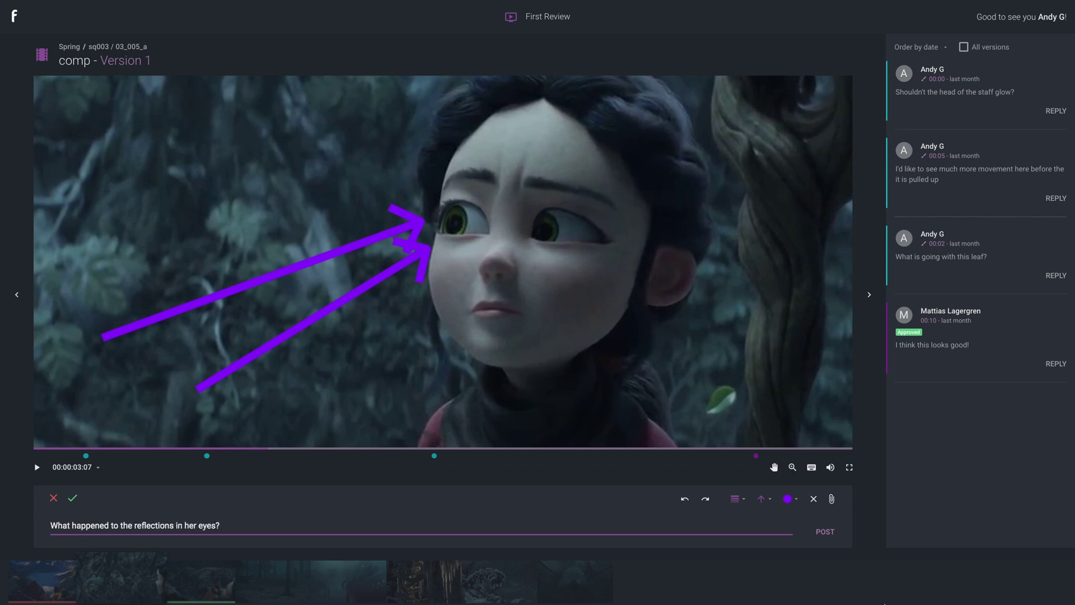
pyautogui.hotkey('ctrl', 'Return')
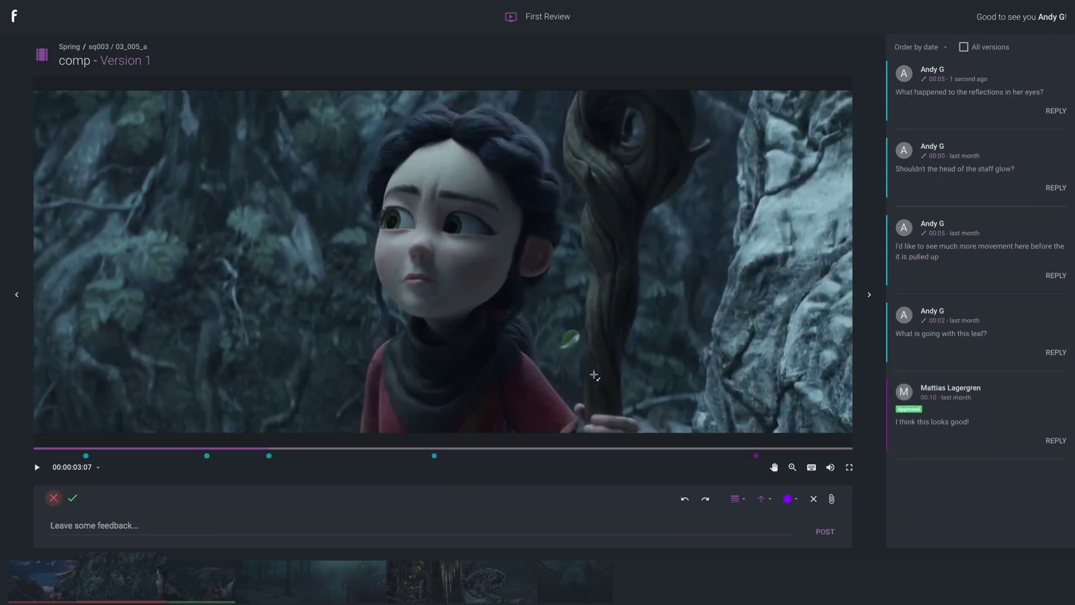
# Jump to the 00:05, leaf and staff-glow comments to show their annotations.
pyautogui.click(433, 458)
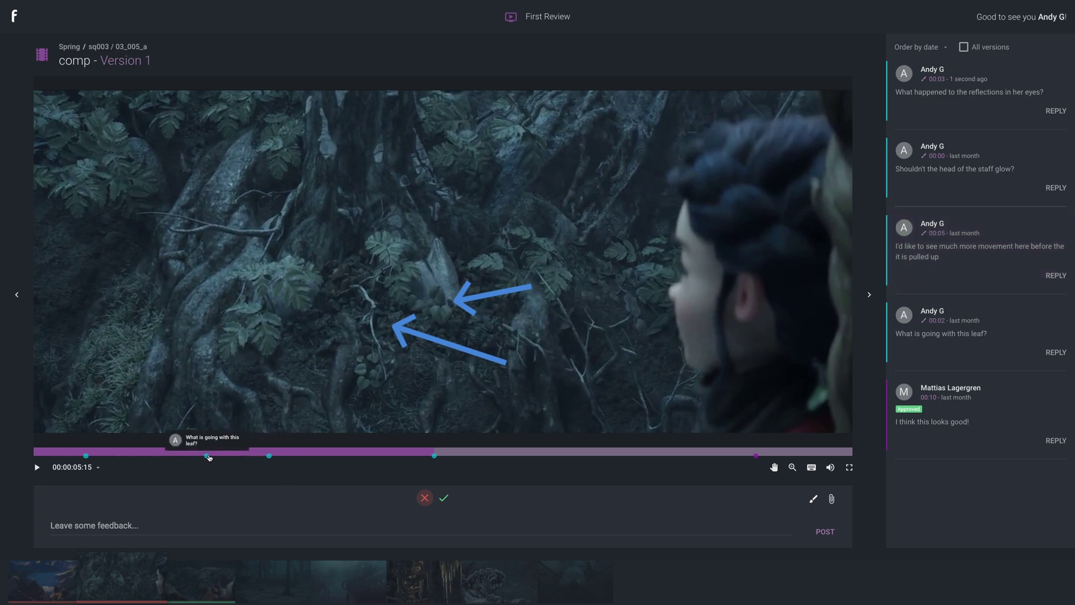
pyautogui.click(207, 456)
pyautogui.click(85, 457)
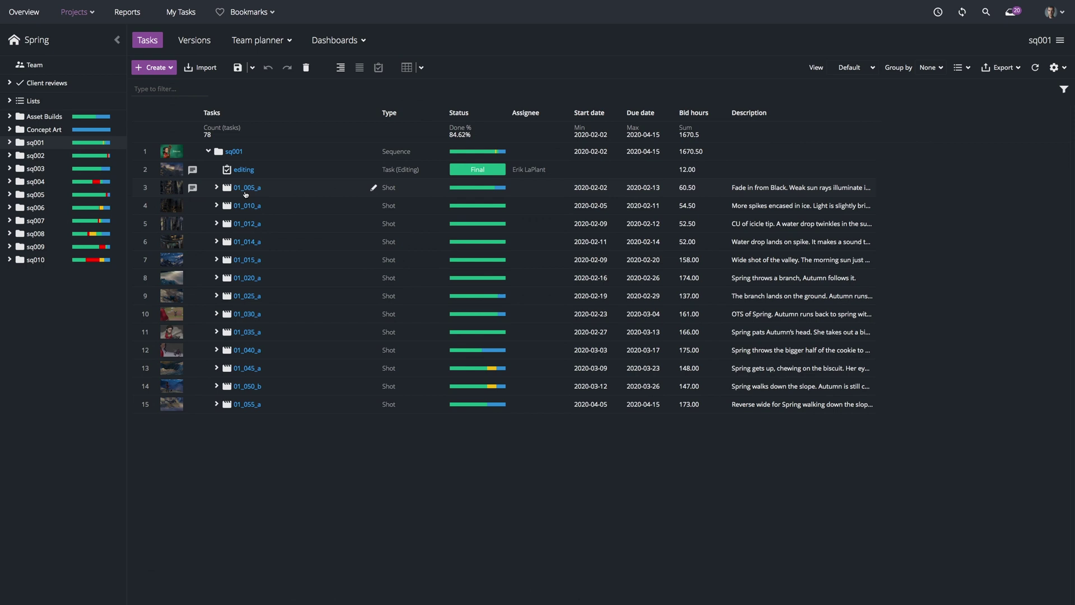
# Expand shots 01_005_a and 01_010_a, then filter all Spring project tasks to In progress.
pyautogui.click(216, 188)
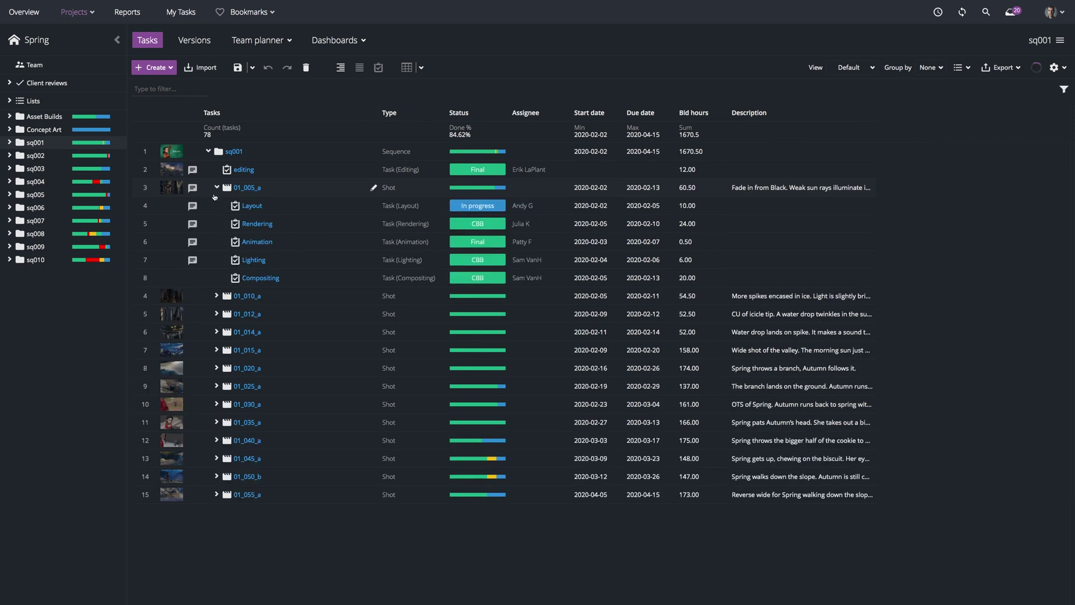
pyautogui.click(216, 296)
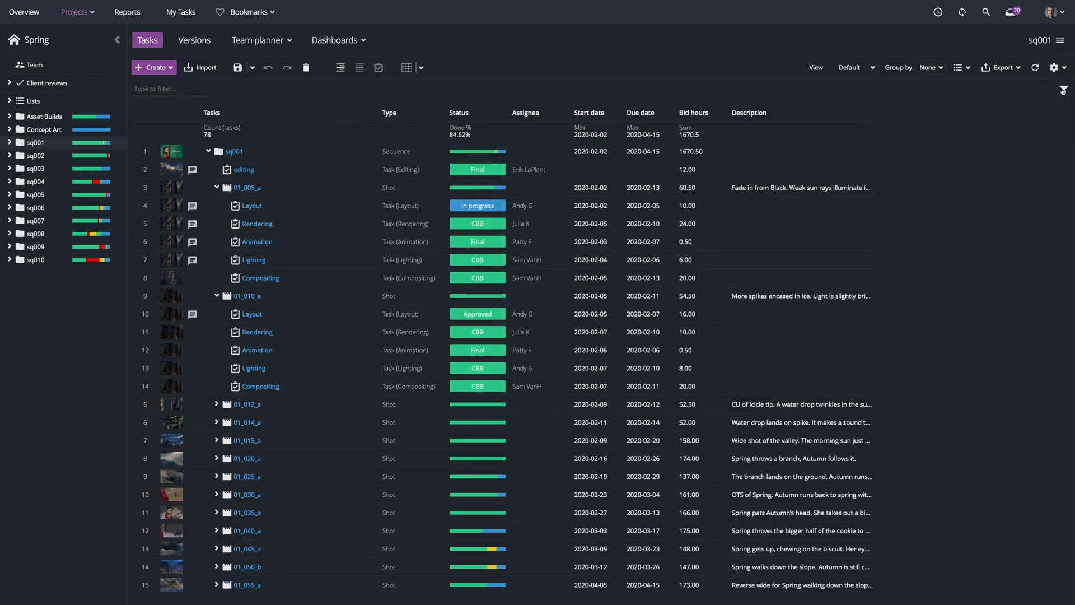
pyautogui.click(1063, 91)
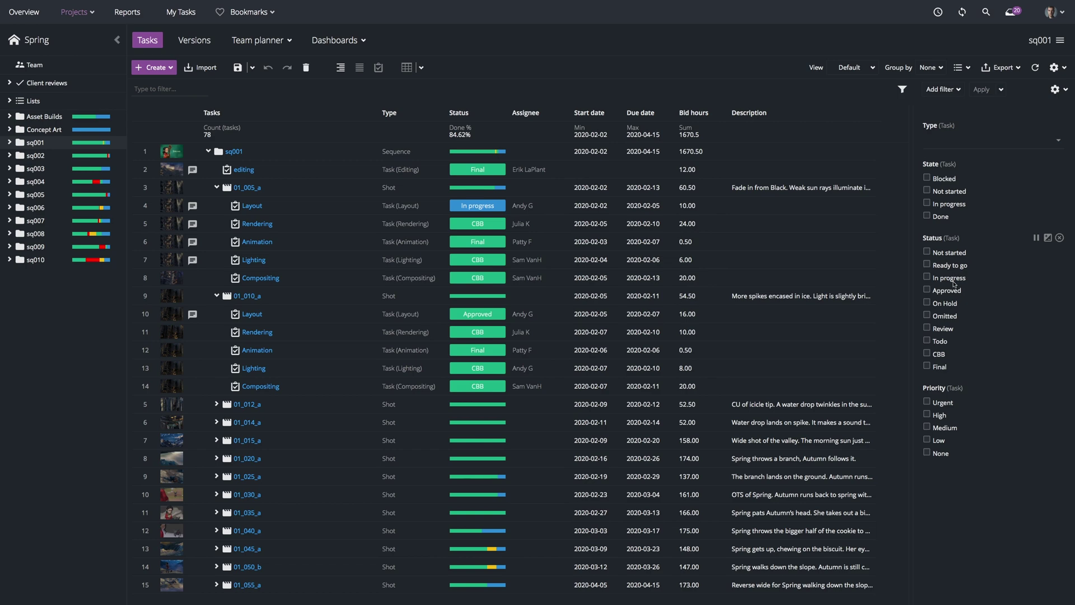
pyautogui.click(927, 277)
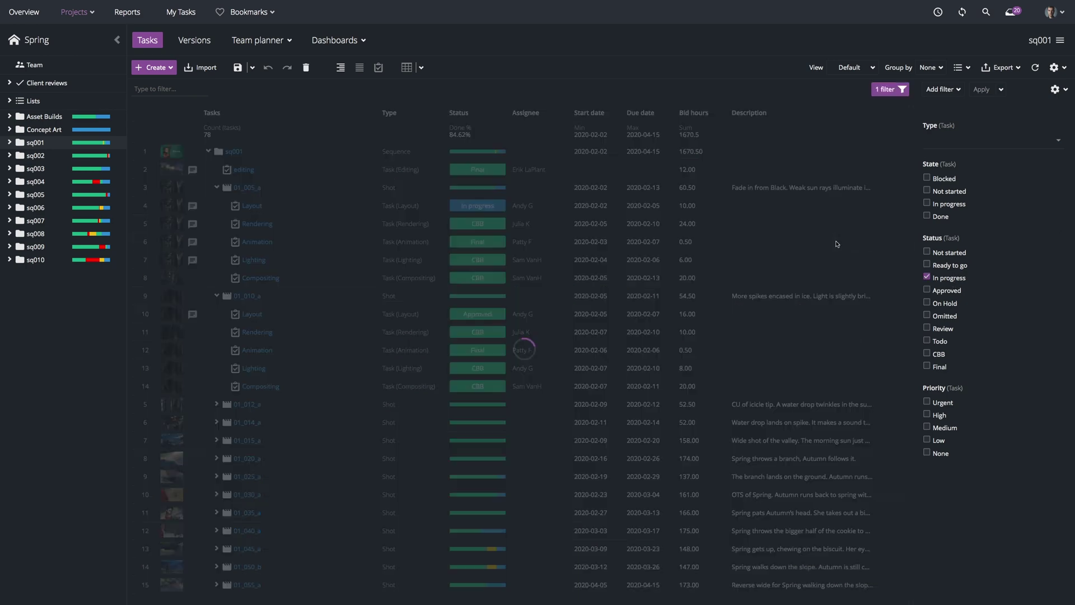
pyautogui.click(43, 40)
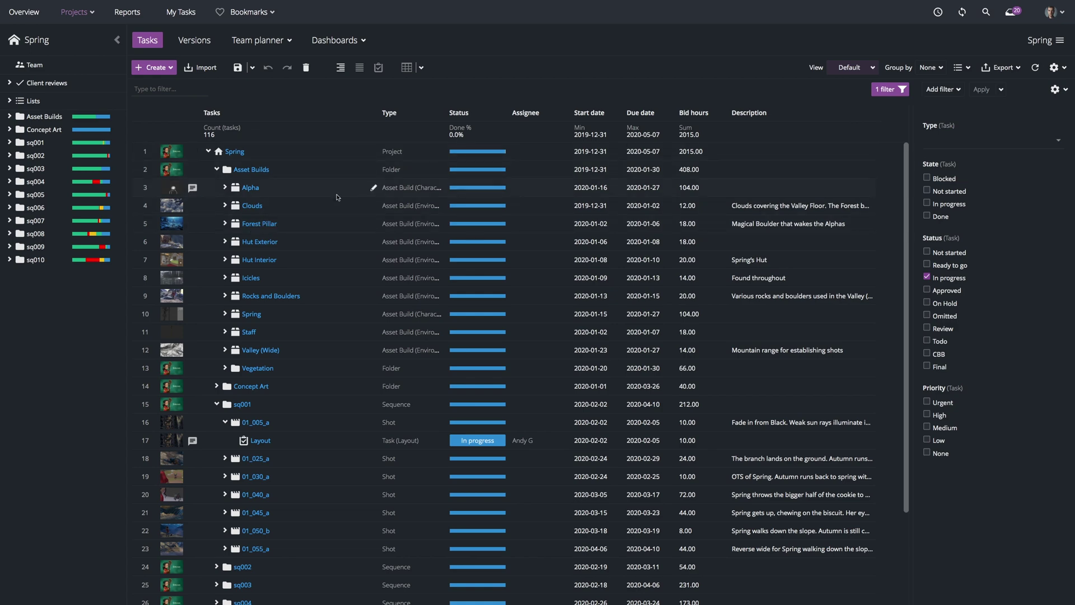
pyautogui.scroll(-2, 306, 169)
pyautogui.rightClick(380, 287)
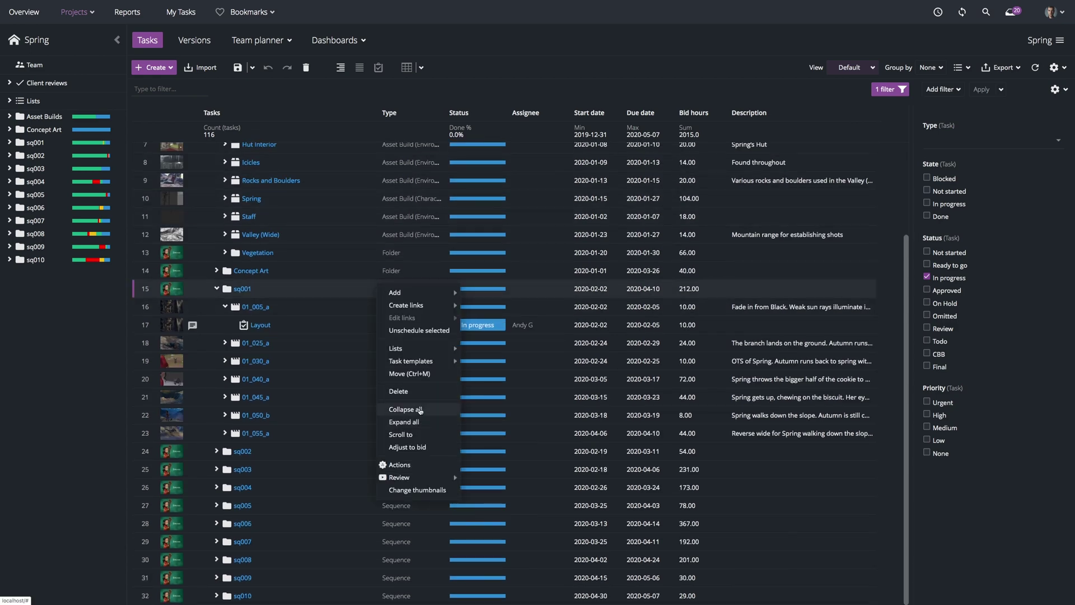
# Expand every item under sequence sq001 to show all its tasks.
pyautogui.click(403, 421)
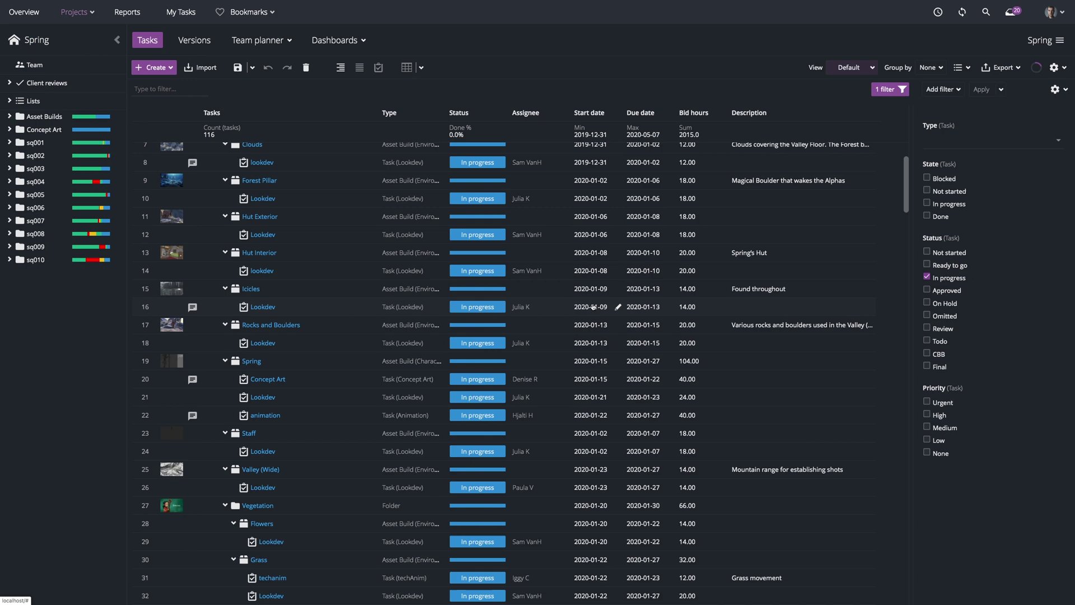
pyautogui.scroll(-3, 608, 332)
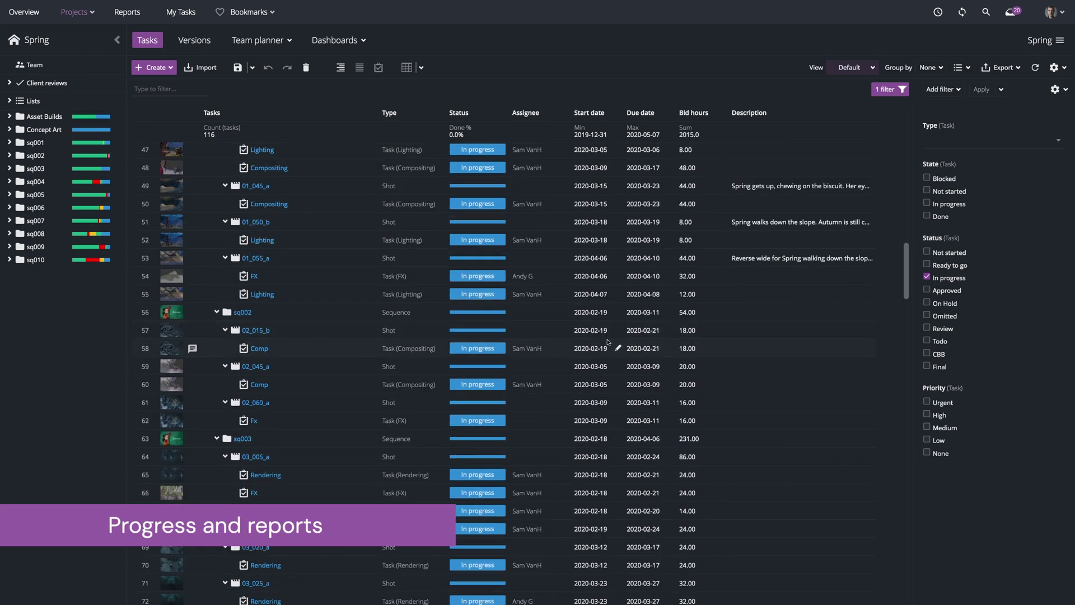
pyautogui.scroll(-2, 608, 331)
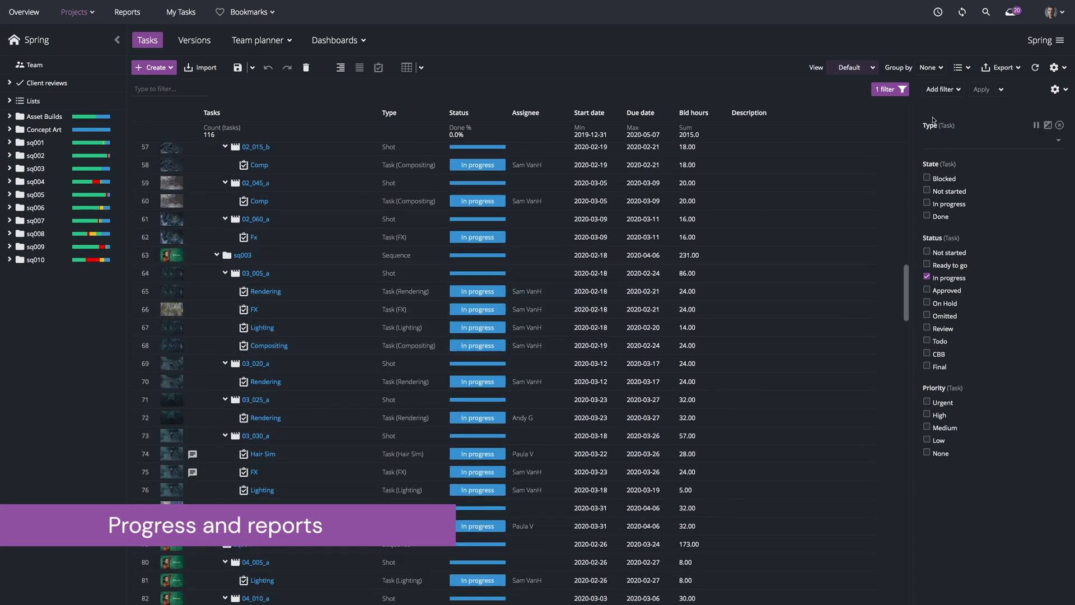
# Add a Due date filter set to This week, then remove the Due date and In progress filters.
pyautogui.click(945, 93)
pyautogui.moveTo(941, 207)
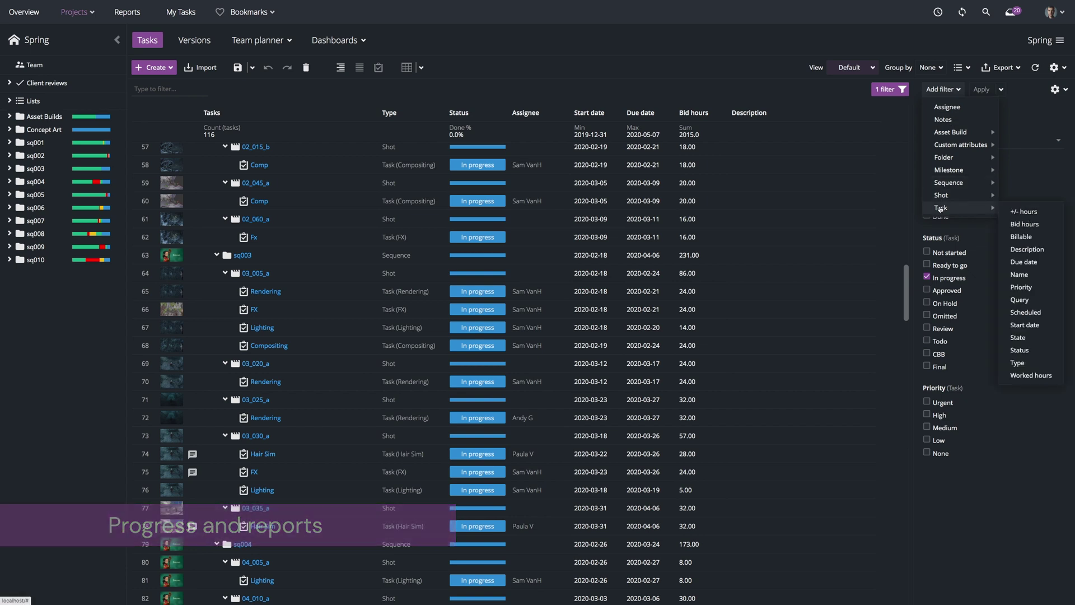
pyautogui.click(1018, 338)
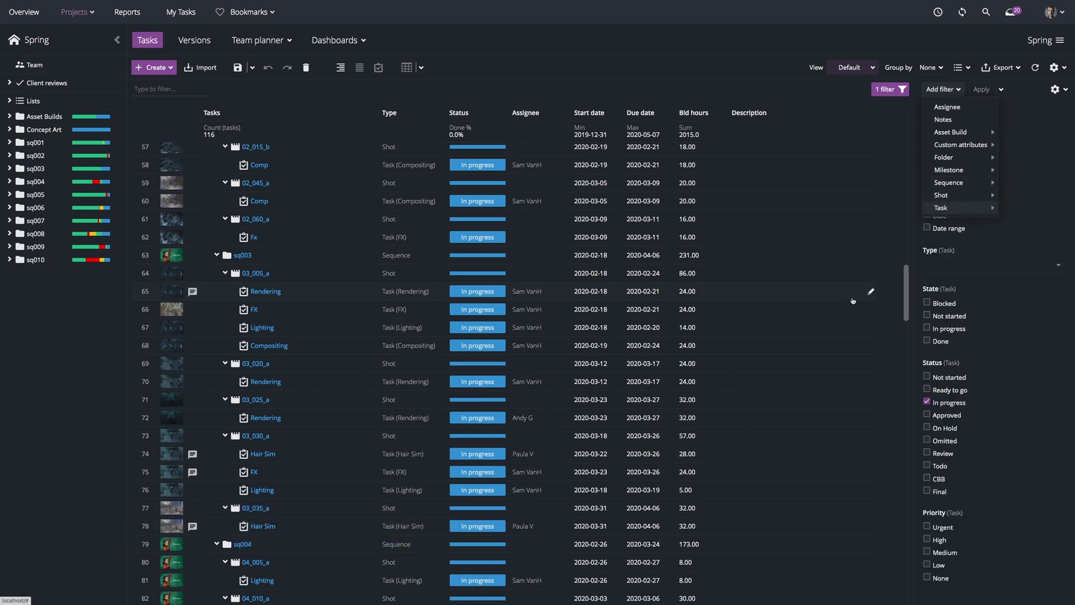
pyautogui.click(853, 302)
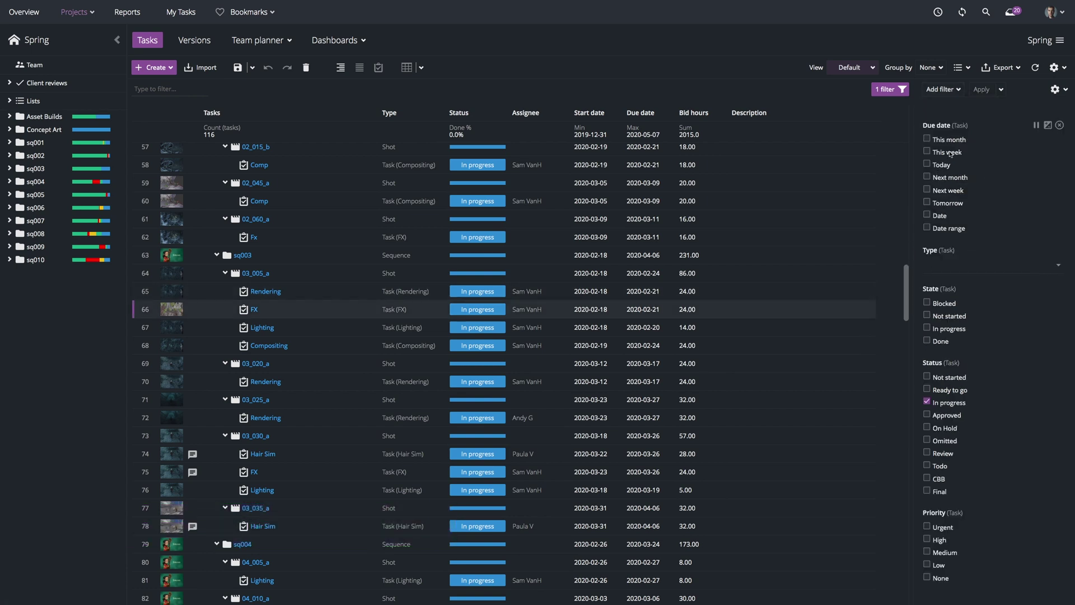
pyautogui.click(951, 152)
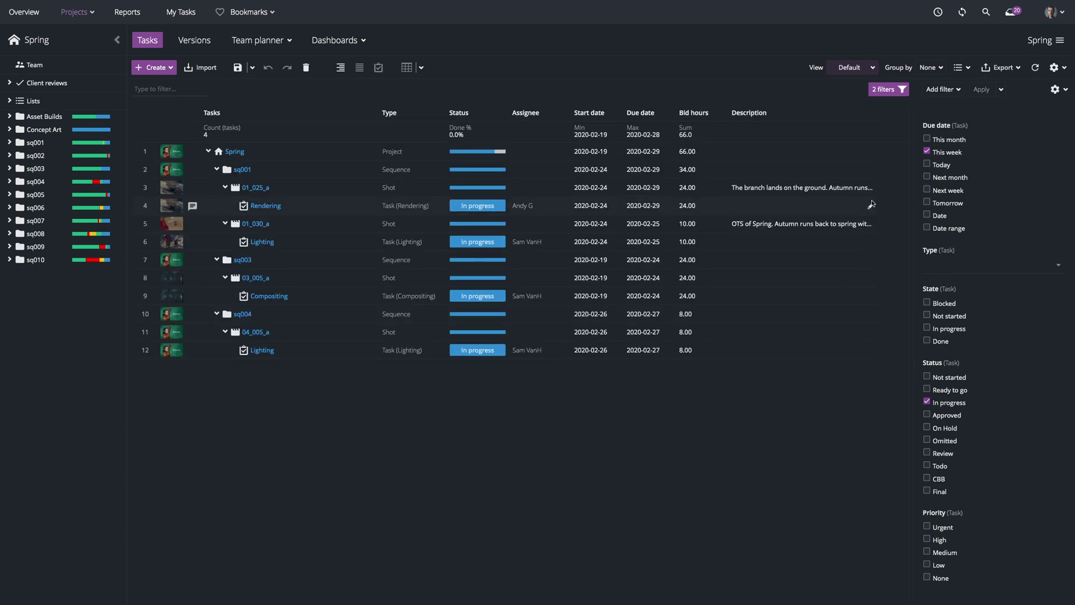
pyautogui.moveTo(992, 124)
pyautogui.click(1060, 125)
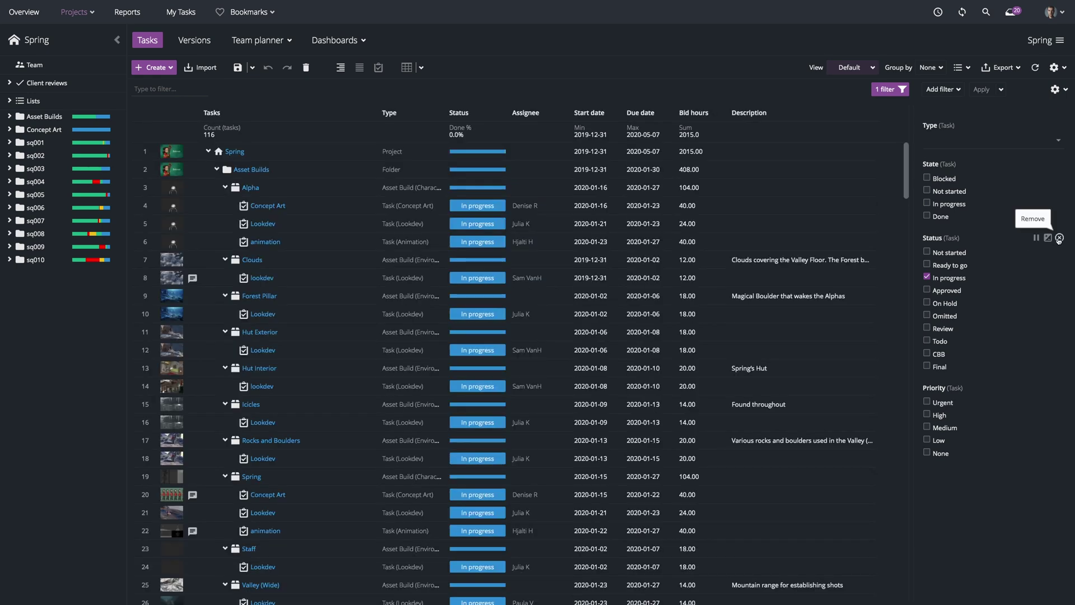
pyautogui.click(1059, 237)
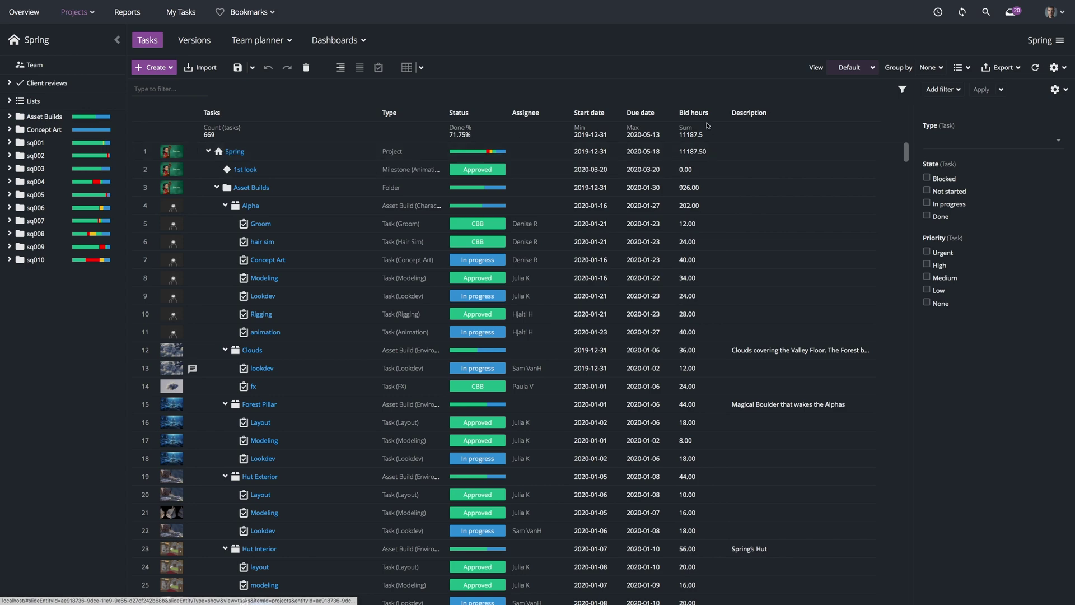
pyautogui.moveTo(50, 142)
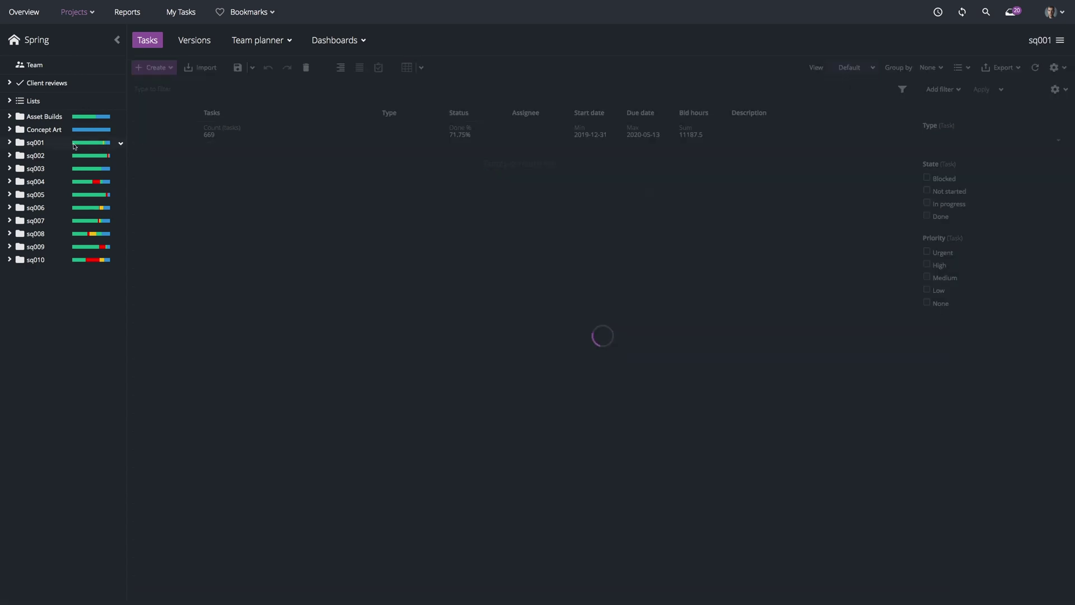
# Load Spring's shared Shots Task Column View and scroll through the shots' task statuses.
pyautogui.click(67, 42)
pyautogui.click(850, 67)
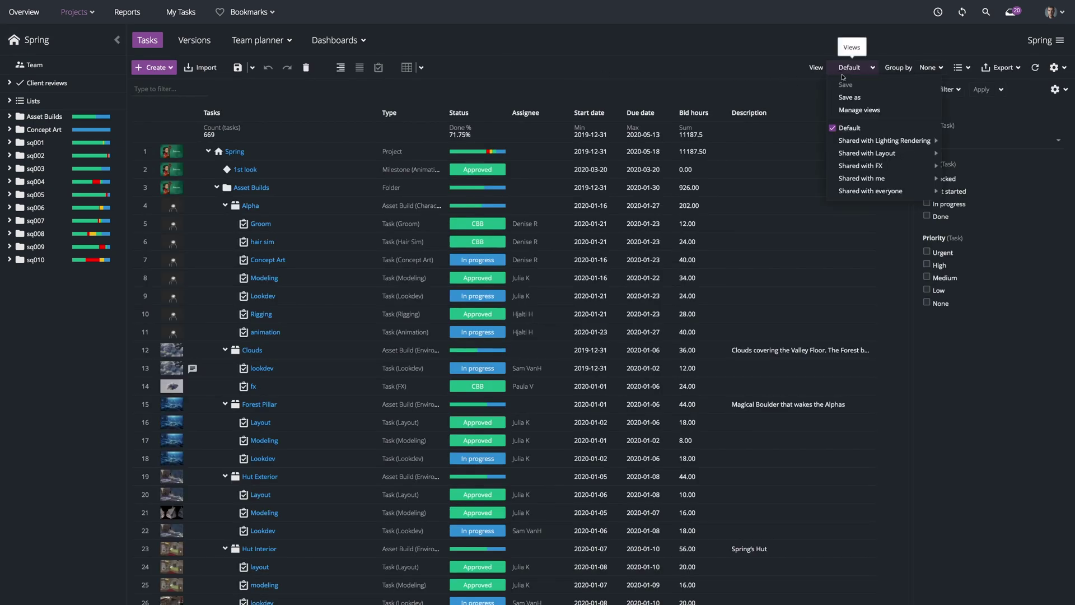
pyautogui.moveTo(871, 191)
pyautogui.click(753, 295)
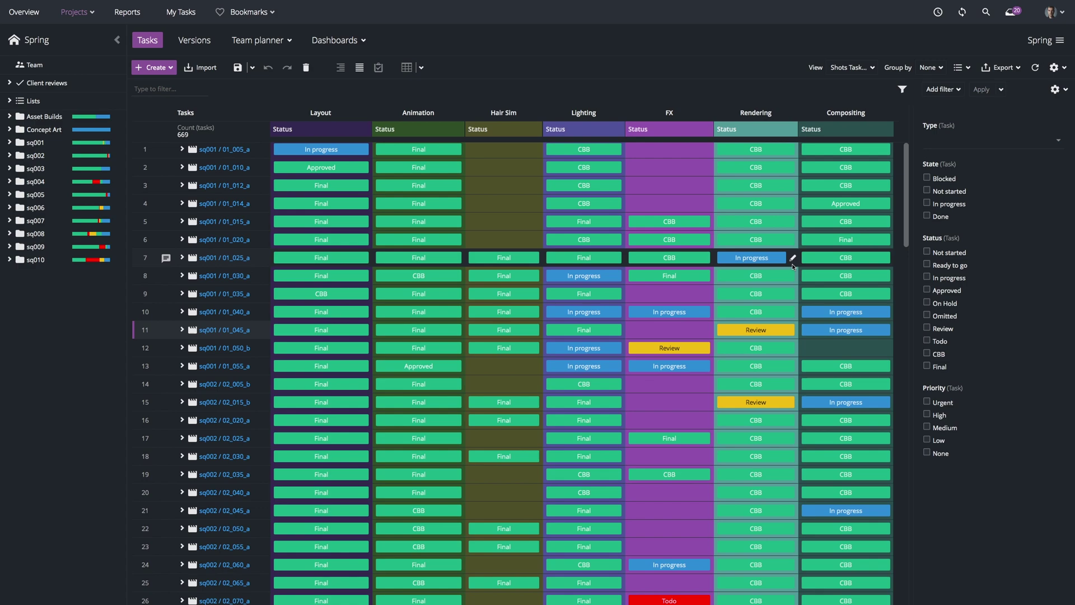
pyautogui.scroll(-3, 786, 275)
pyautogui.scroll(-3, 786, 278)
pyautogui.scroll(-3, 786, 279)
pyautogui.scroll(-3, 785, 291)
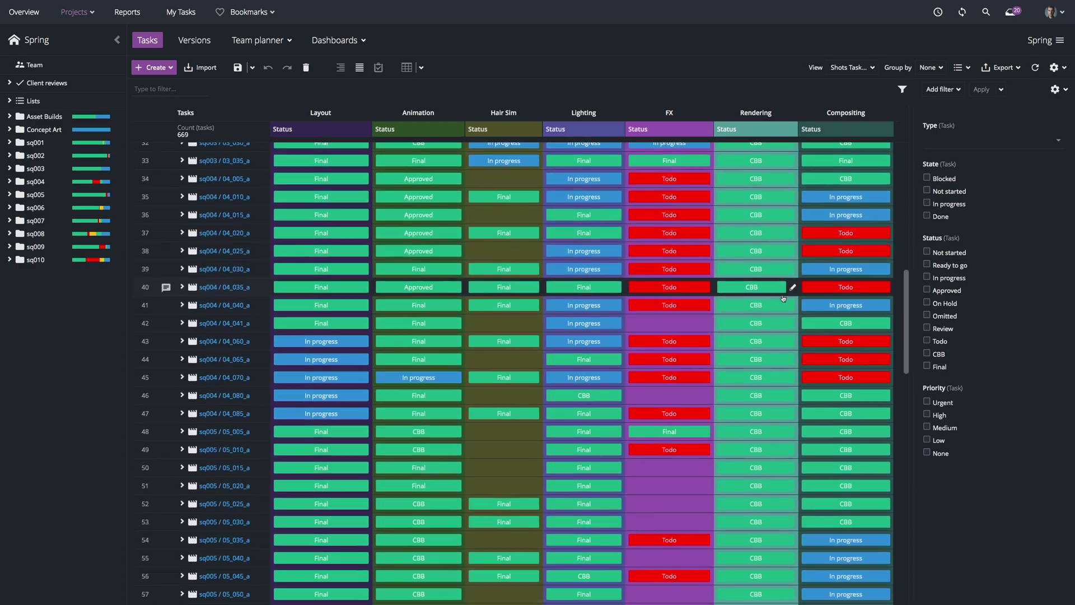
pyautogui.scroll(-3, 784, 302)
pyautogui.scroll(-3, 784, 301)
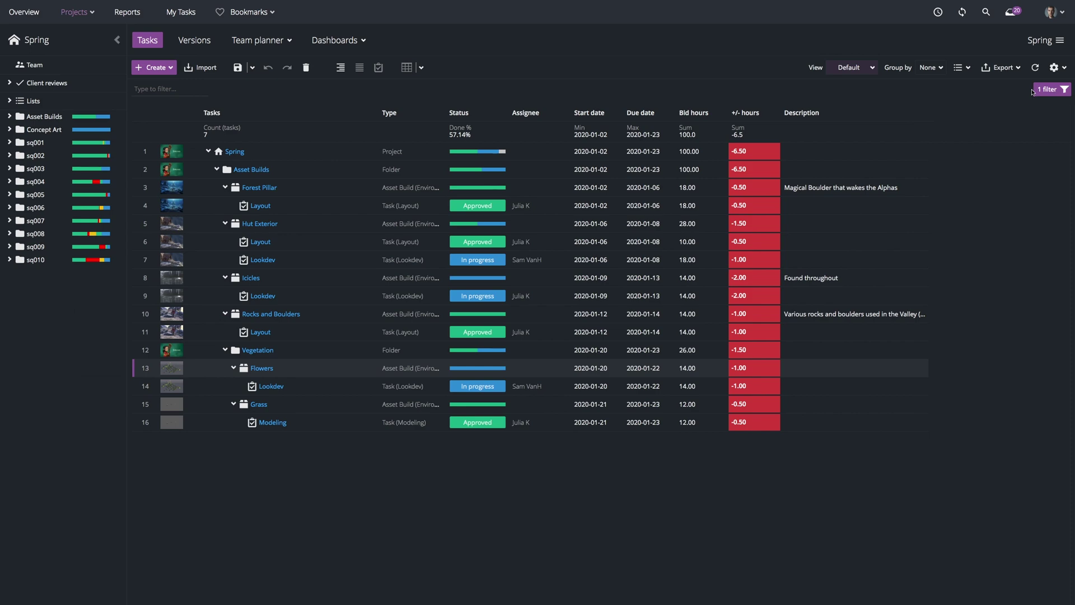
# Save the current task layout as a new view.
pyautogui.click(855, 68)
pyautogui.click(854, 97)
pyautogui.write('Tasks over bid')
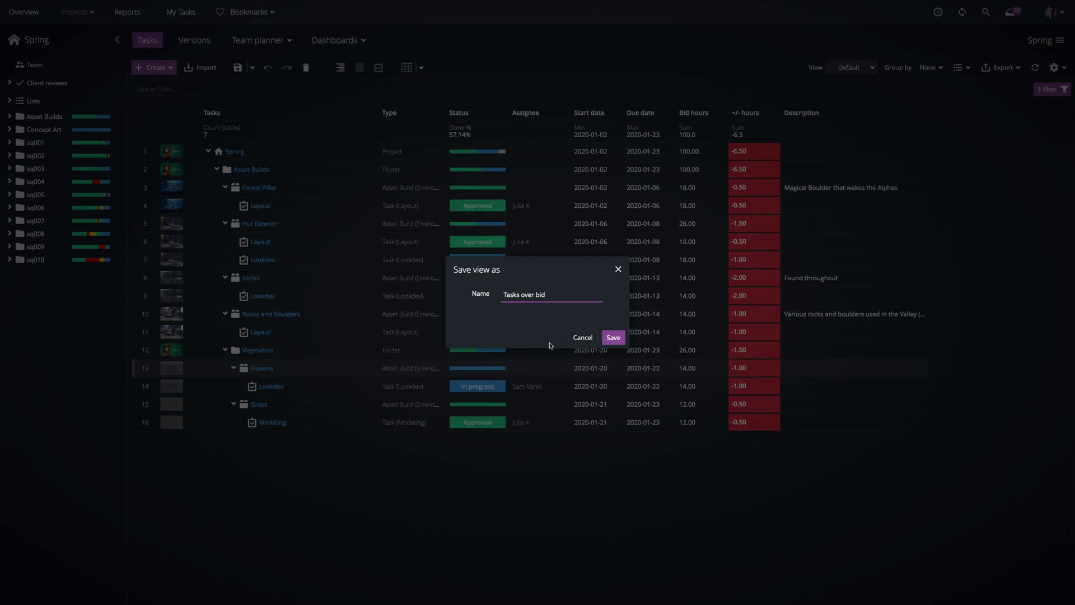
pyautogui.click(619, 337)
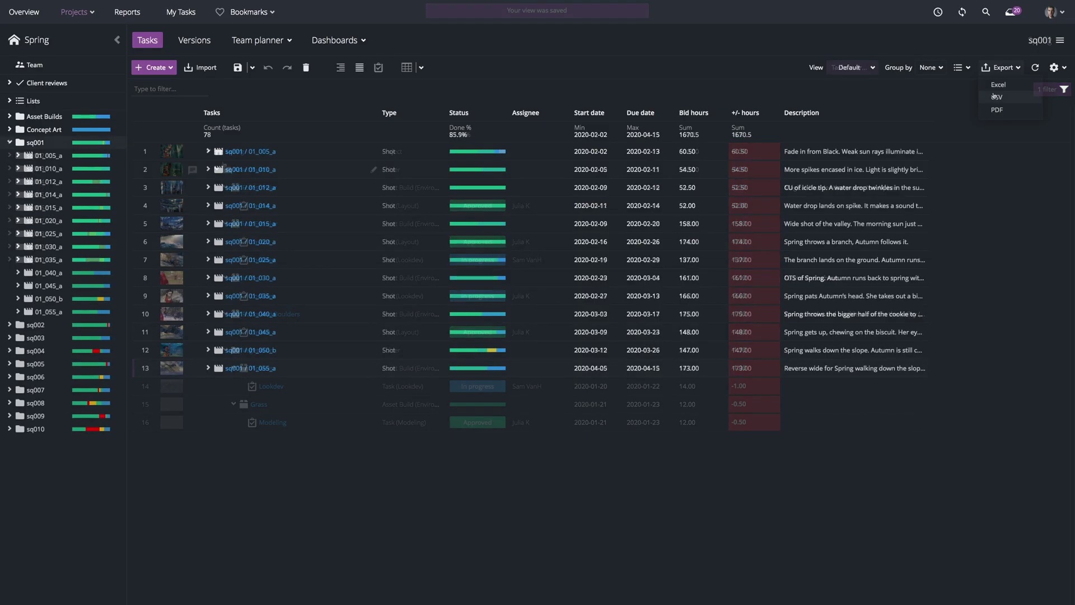
# Export the sq001 shot list as the Progress report PDF.
pyautogui.click(1032, 100)
pyautogui.click(554, 275)
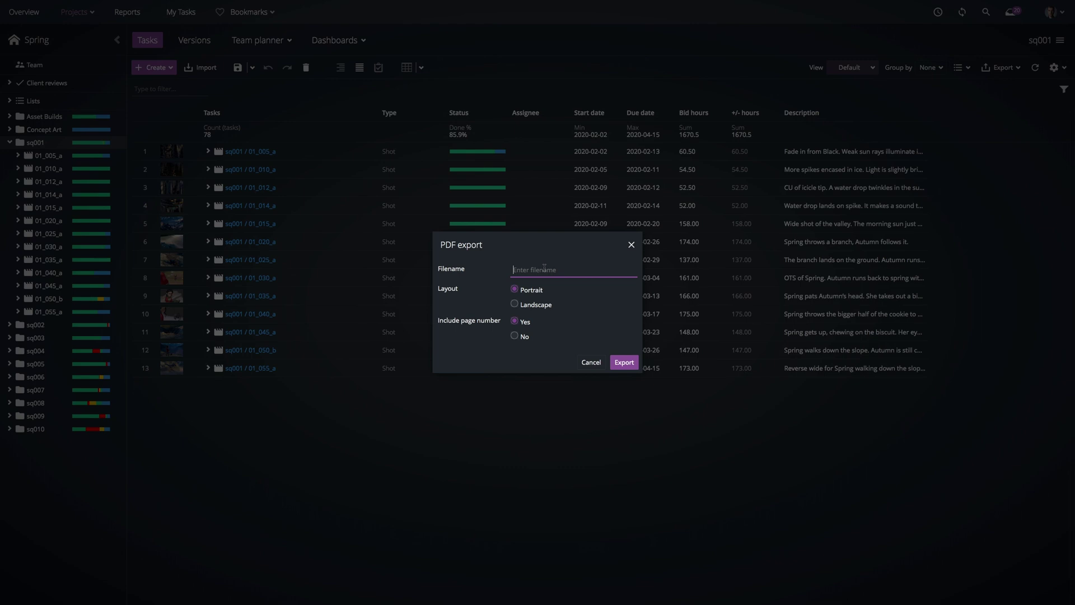
pyautogui.write('Progress report')
pyautogui.click(630, 363)
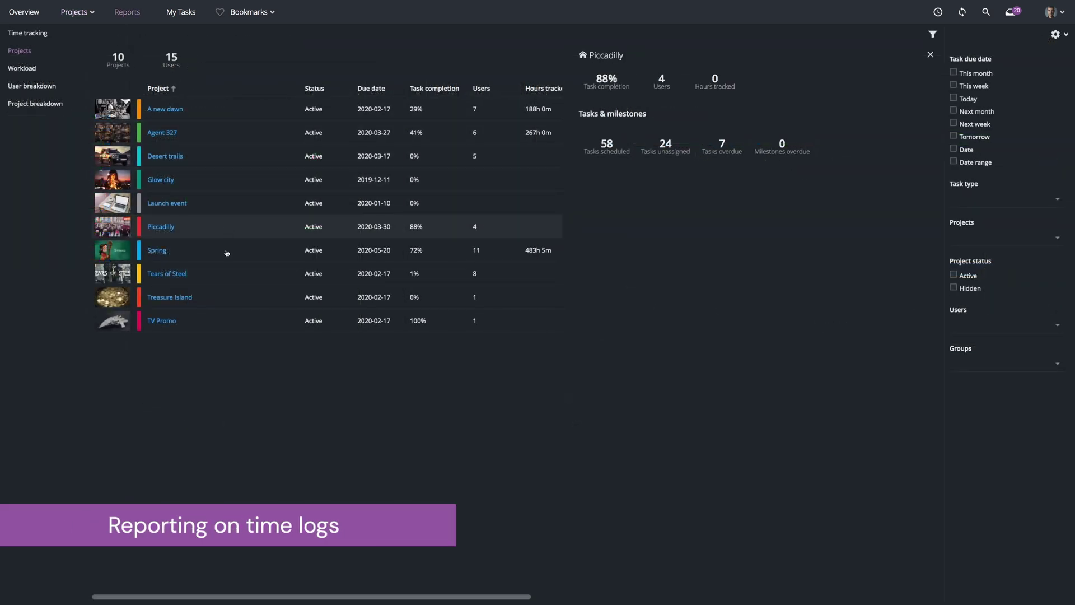
# Open the Time tracking report and browse the first three users' logged timelogs.
pyautogui.click(931, 54)
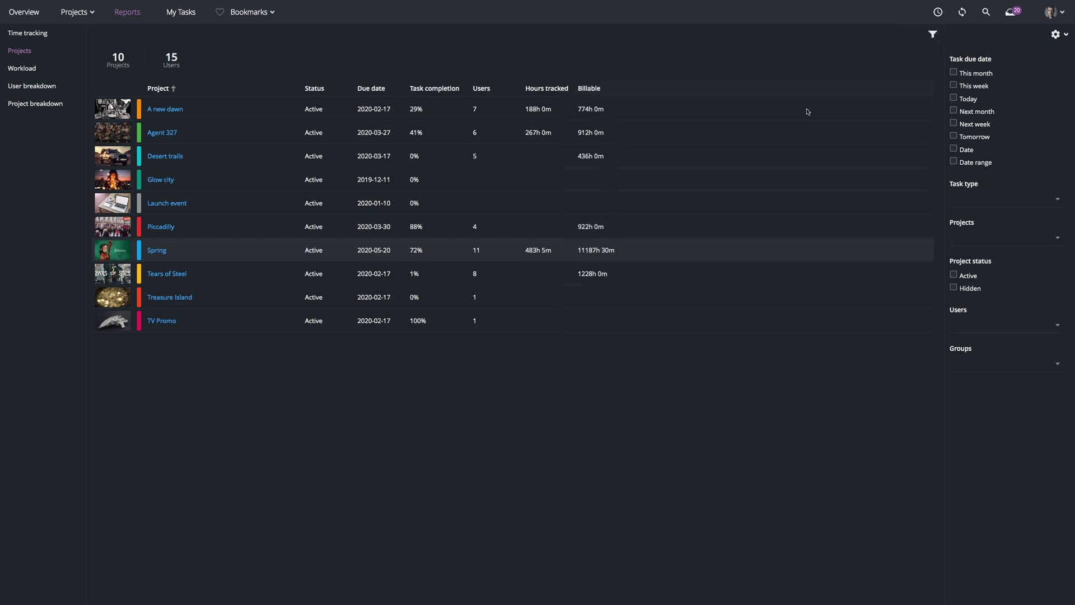
pyautogui.click(49, 36)
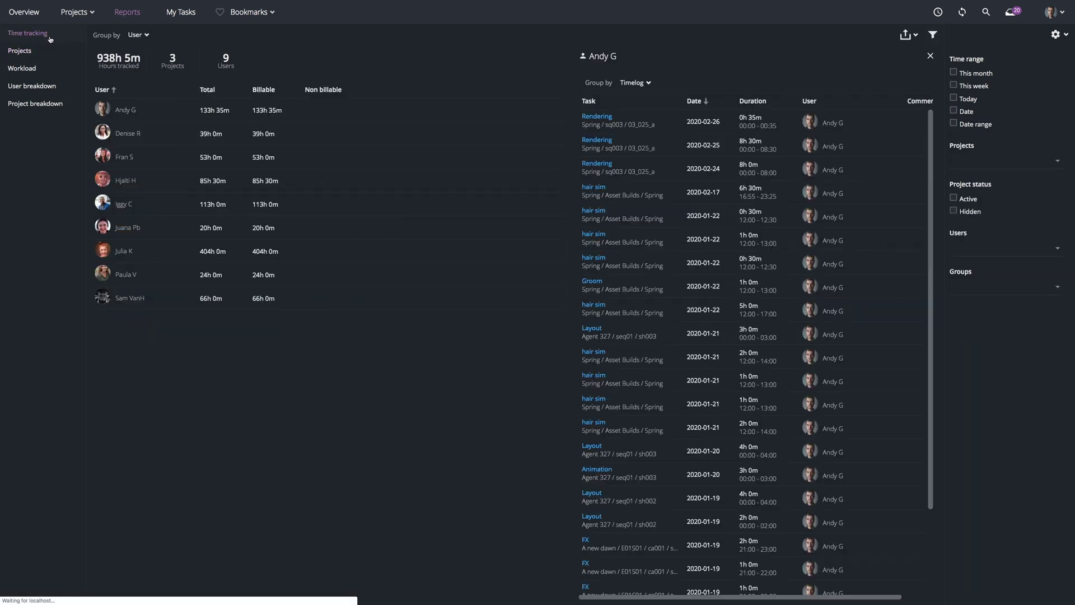
pyautogui.click(347, 140)
pyautogui.click(328, 119)
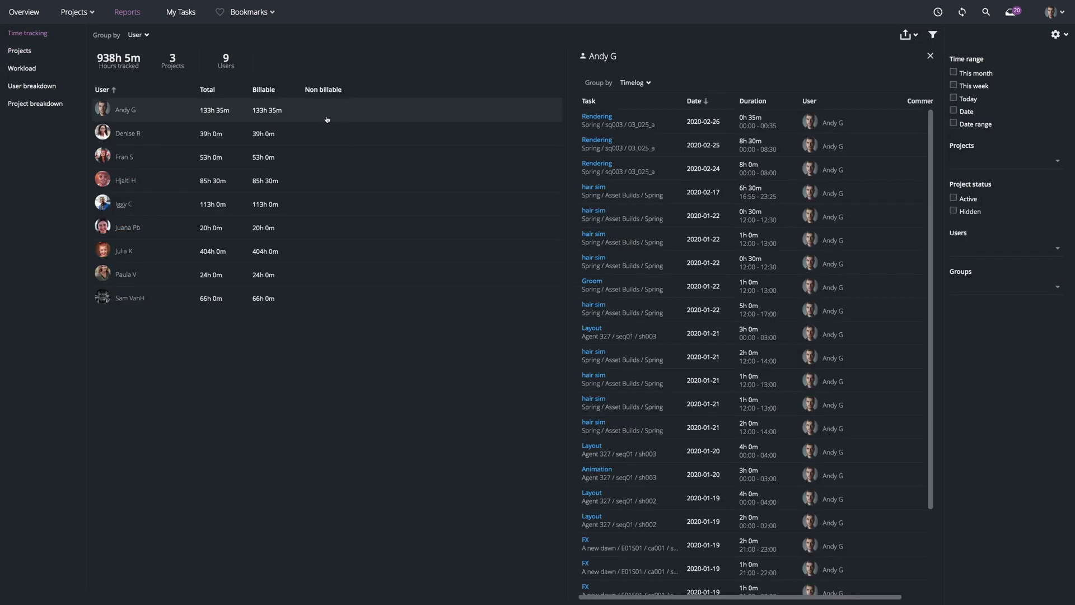
pyautogui.click(321, 136)
pyautogui.click(322, 157)
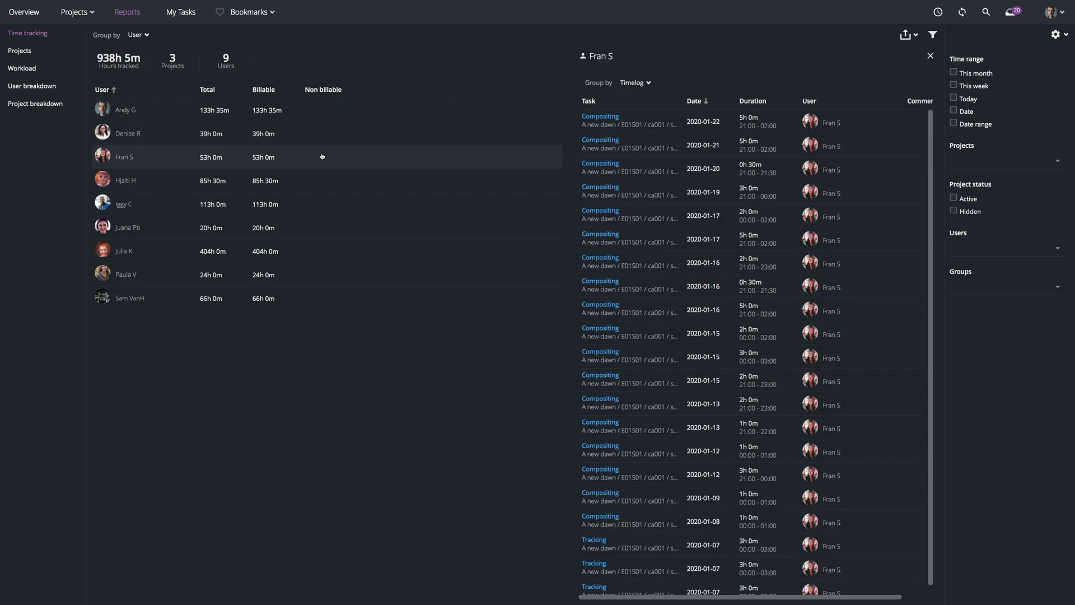
pyautogui.click(318, 112)
# Group the first user's hours by Project, then Task, then back to Timelog.
pyautogui.click(637, 83)
pyautogui.click(638, 105)
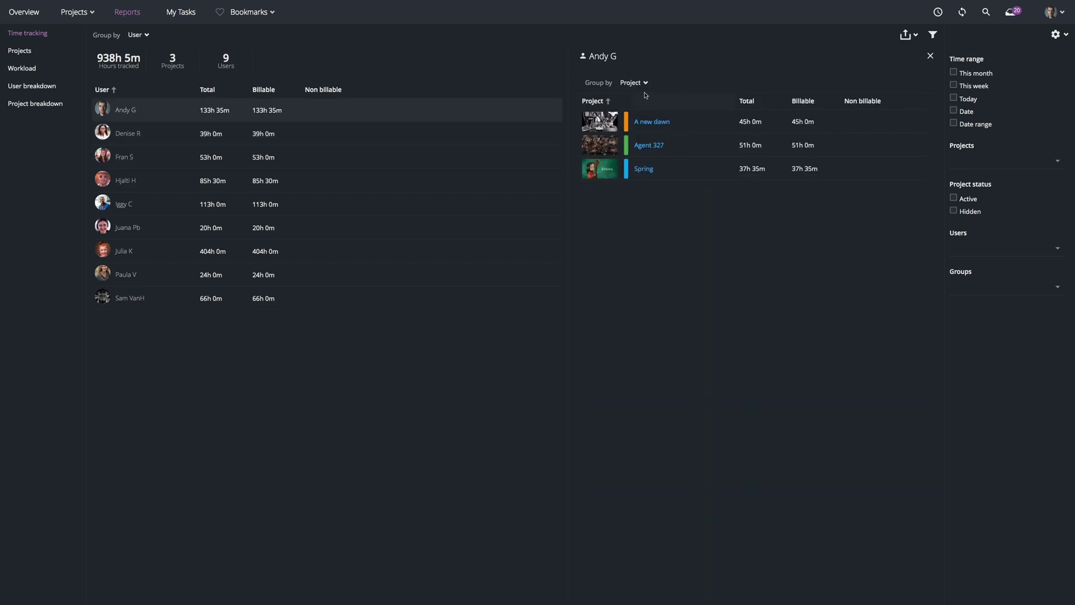
pyautogui.click(639, 83)
pyautogui.click(650, 125)
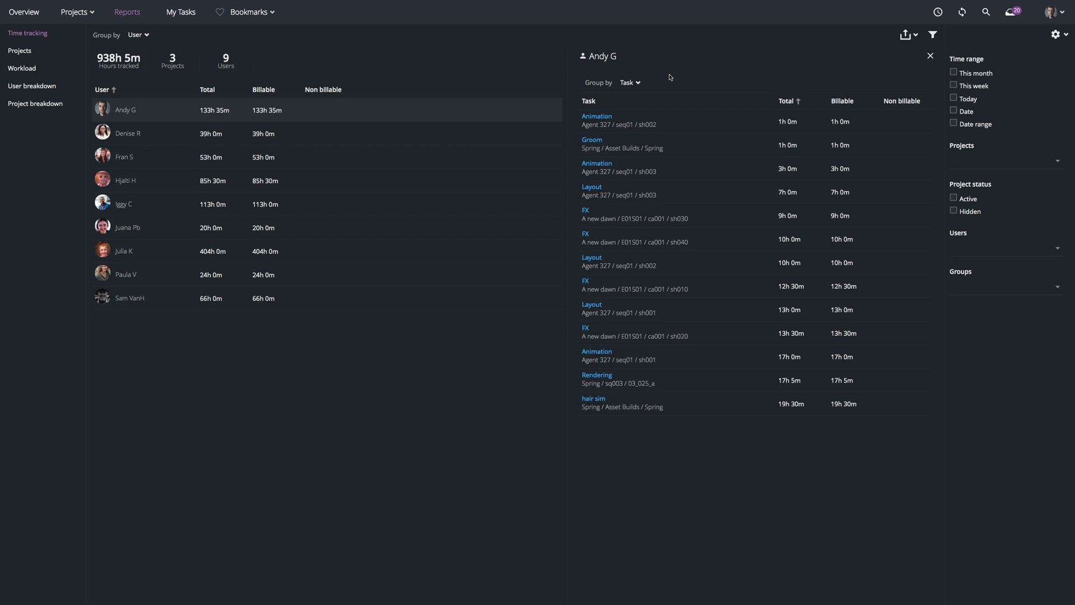
pyautogui.click(627, 82)
pyautogui.click(633, 150)
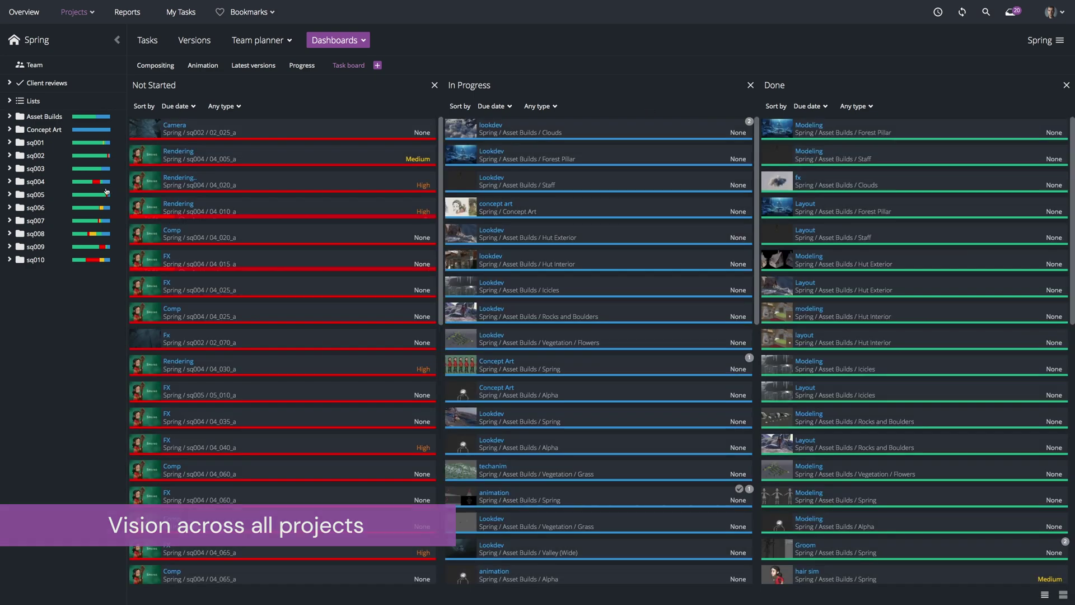
# Filter the task board to sequence sq001 and shot 01_045_a.
pyautogui.click(56, 142)
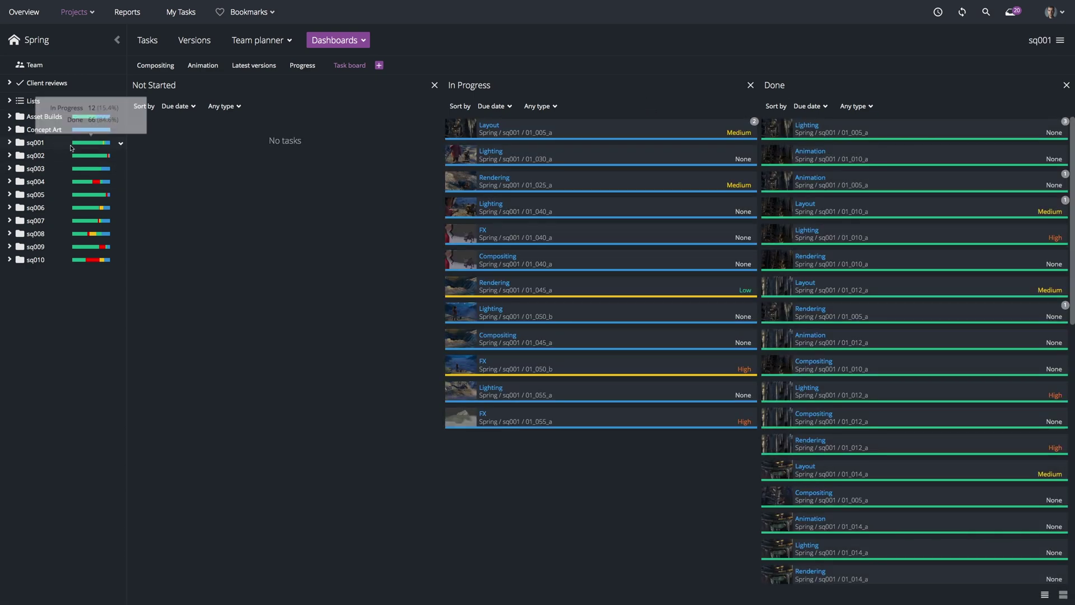
pyautogui.click(49, 168)
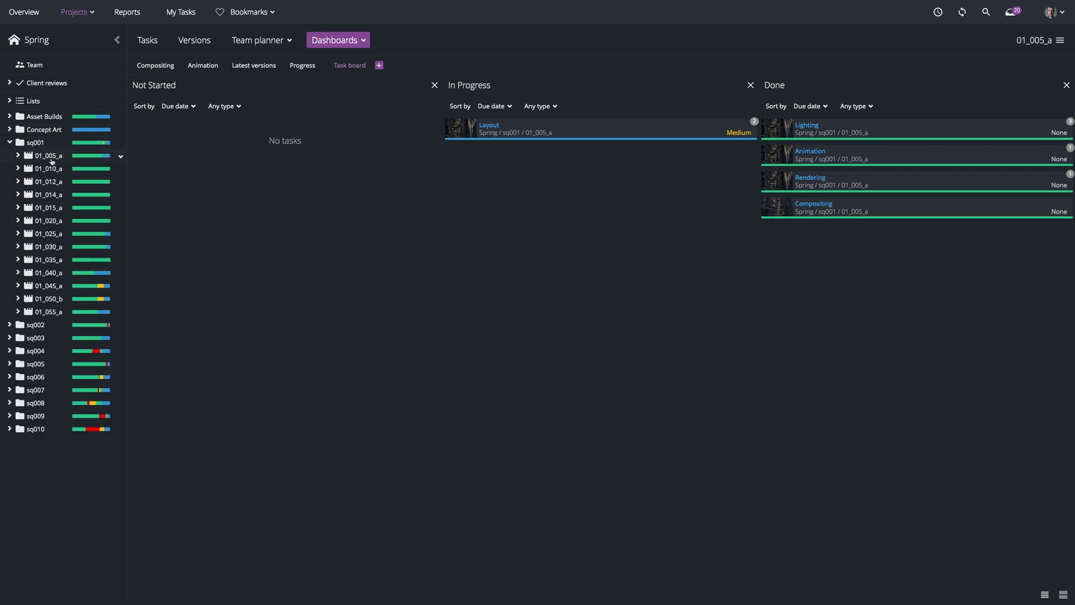
pyautogui.click(48, 195)
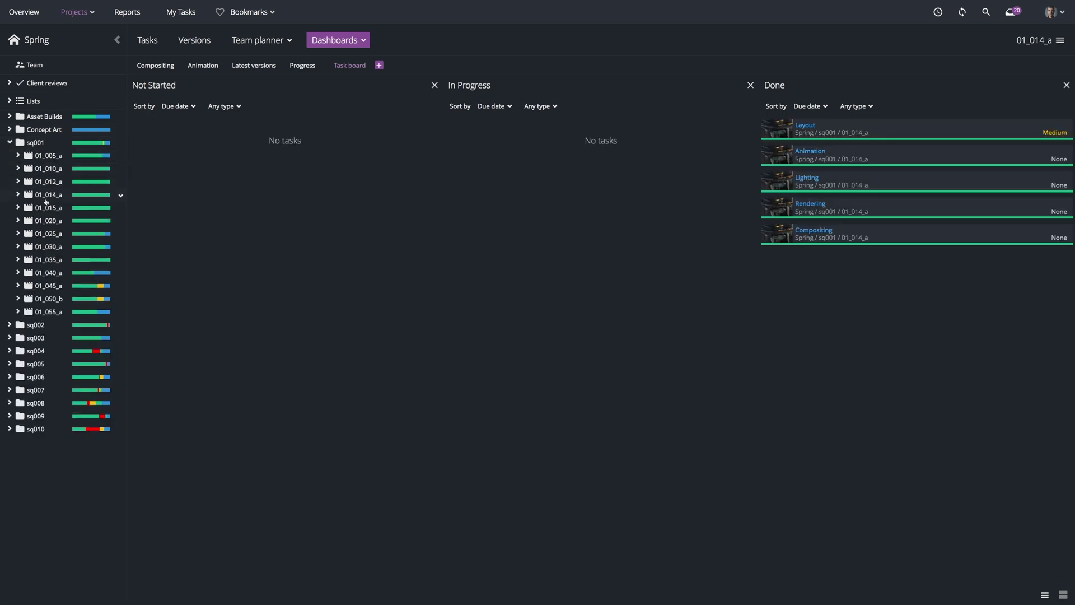
pyautogui.click(56, 286)
pyautogui.moveTo(600, 130)
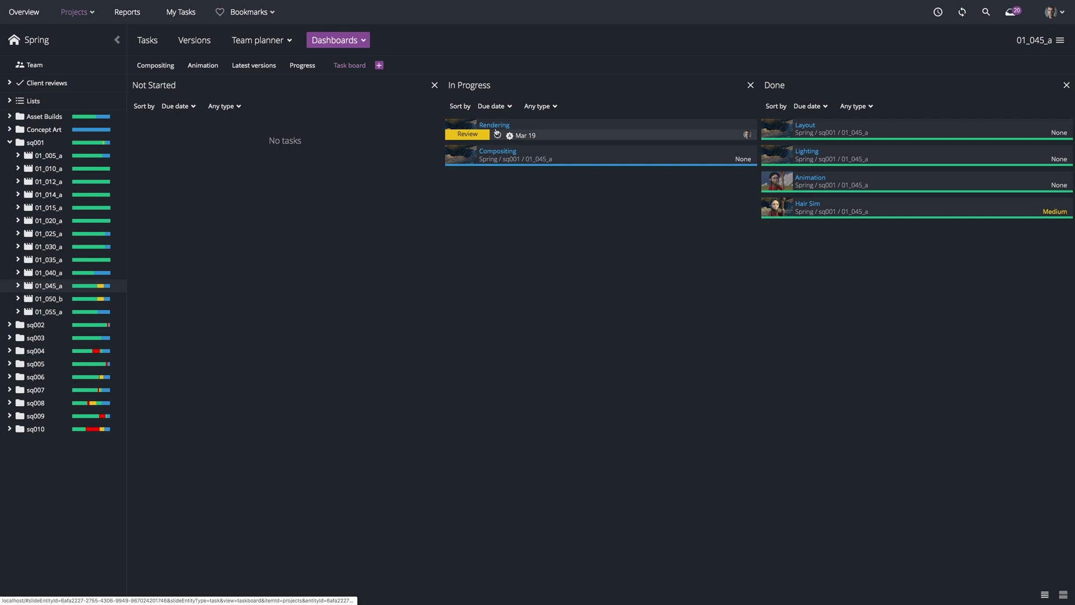
# Move the Rendering task of 01_045_a into Done with status Approved.
pyautogui.click(458, 130)
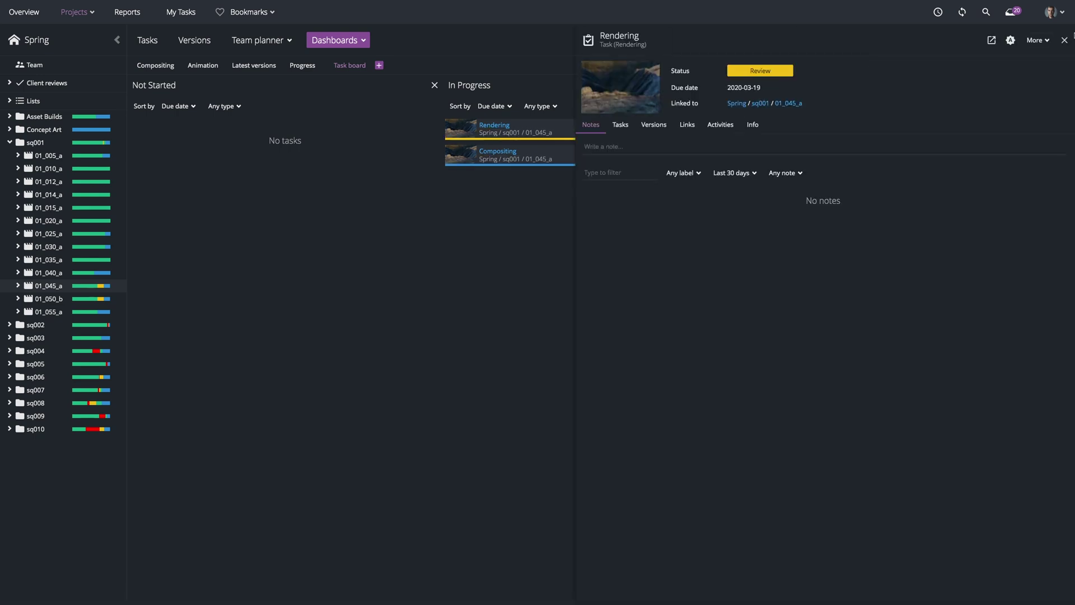
pyautogui.click(1065, 40)
pyautogui.moveTo(561, 135)
pyautogui.mouseDown()
pyautogui.moveTo(765, 120)
pyautogui.moveTo(818, 129)
pyautogui.mouseUp()
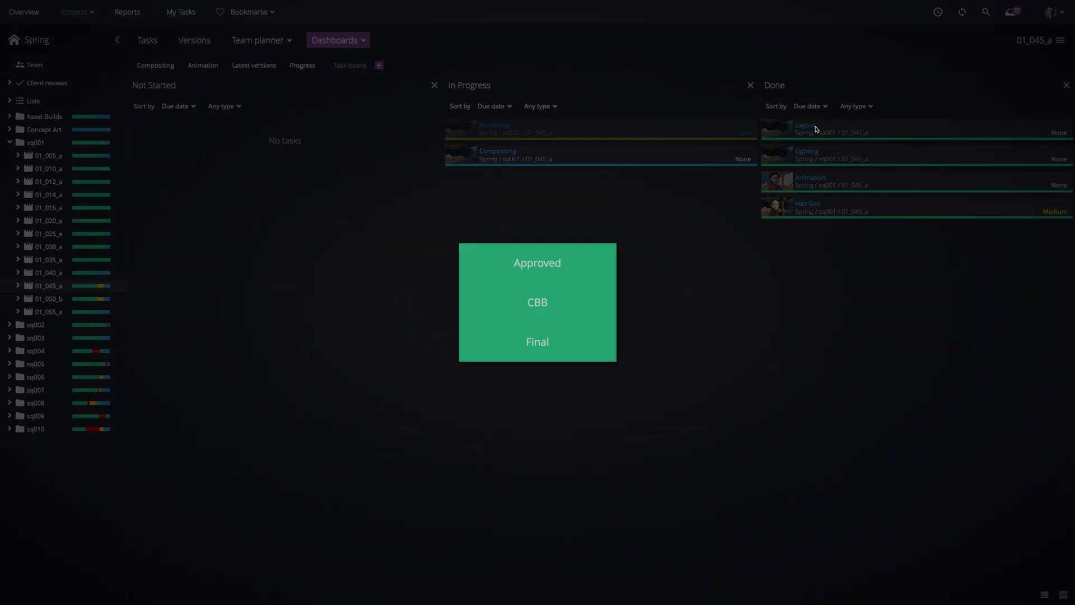
pyautogui.click(542, 270)
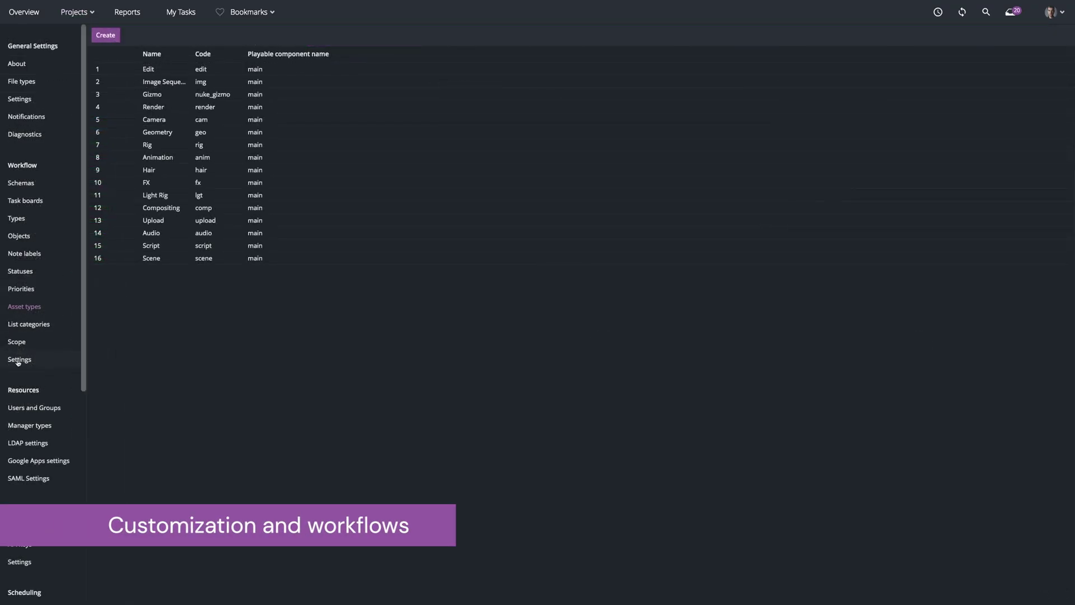
# Open the Animation workflow schema and inspect its Asset Build statuses without changes.
pyautogui.click(23, 184)
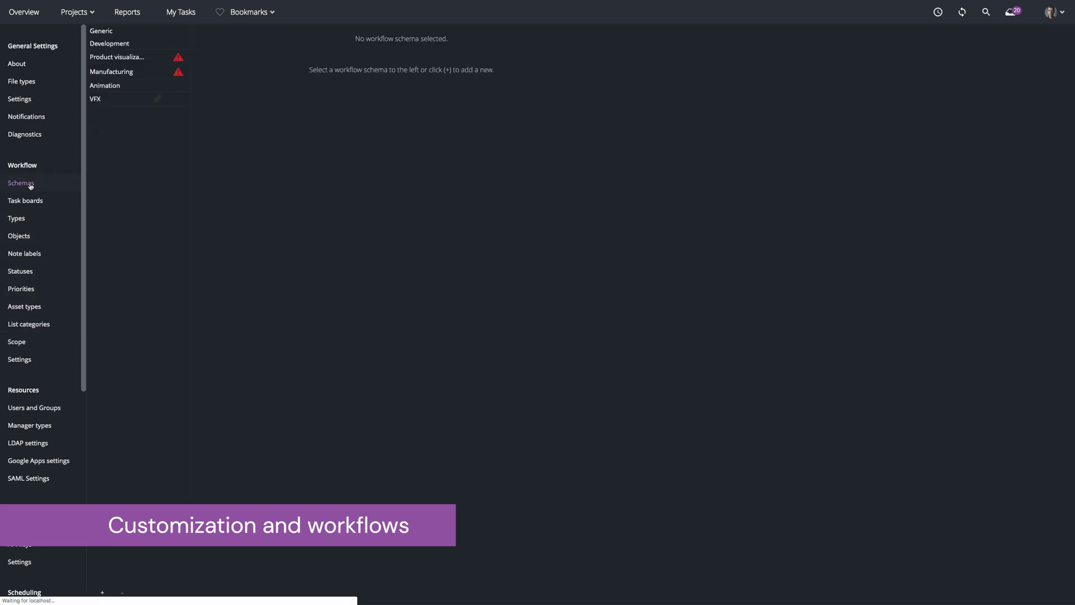
pyautogui.click(167, 86)
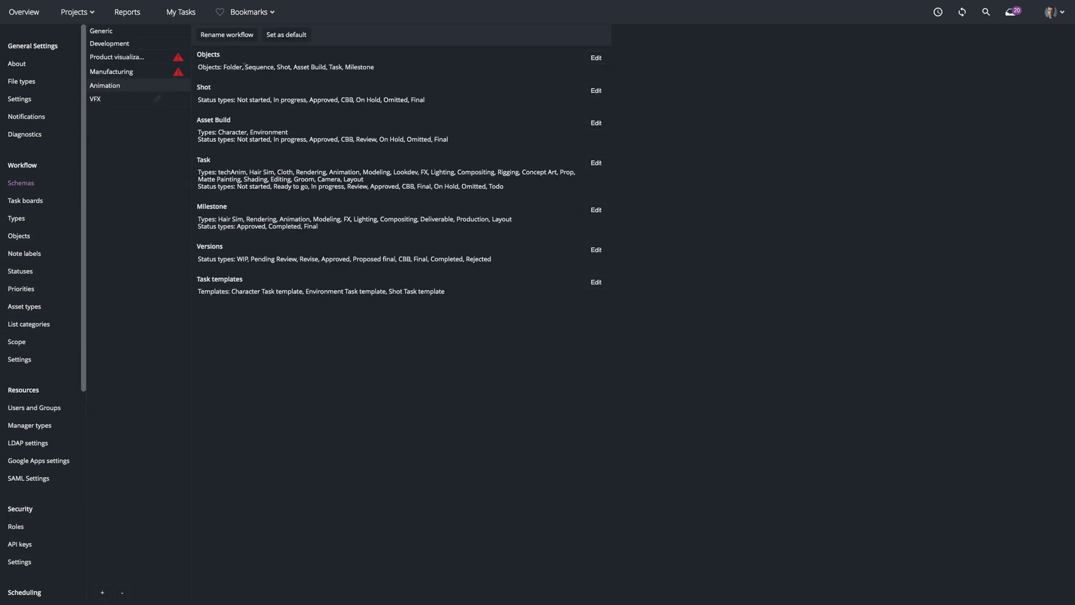
pyautogui.click(597, 125)
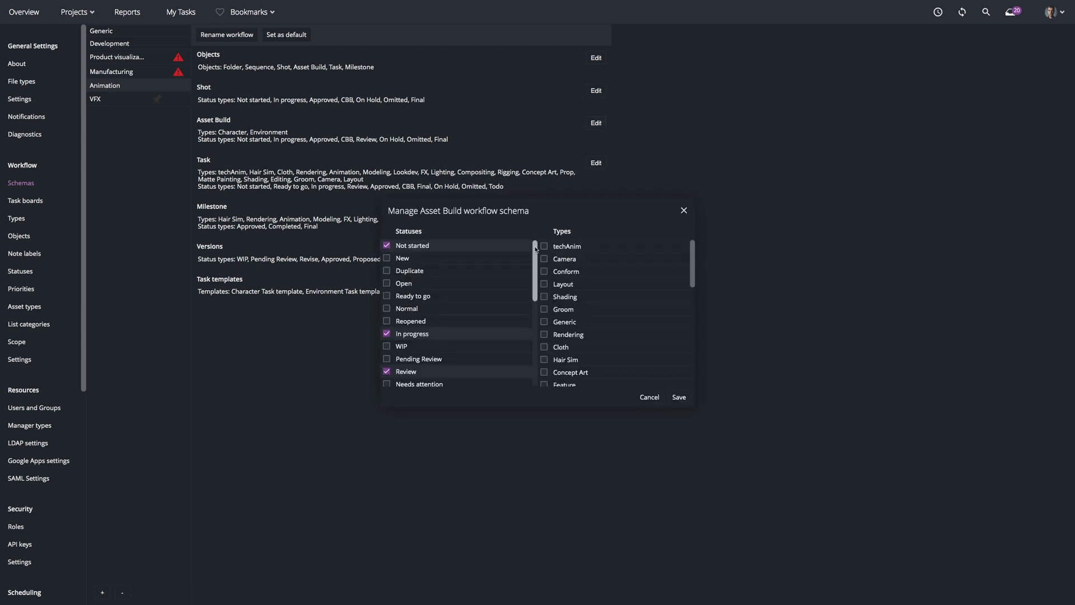
pyautogui.scroll(-1, 529, 323)
pyautogui.scroll(-1, 529, 323)
pyautogui.scroll(-2, 528, 324)
pyautogui.scroll(-1, 528, 324)
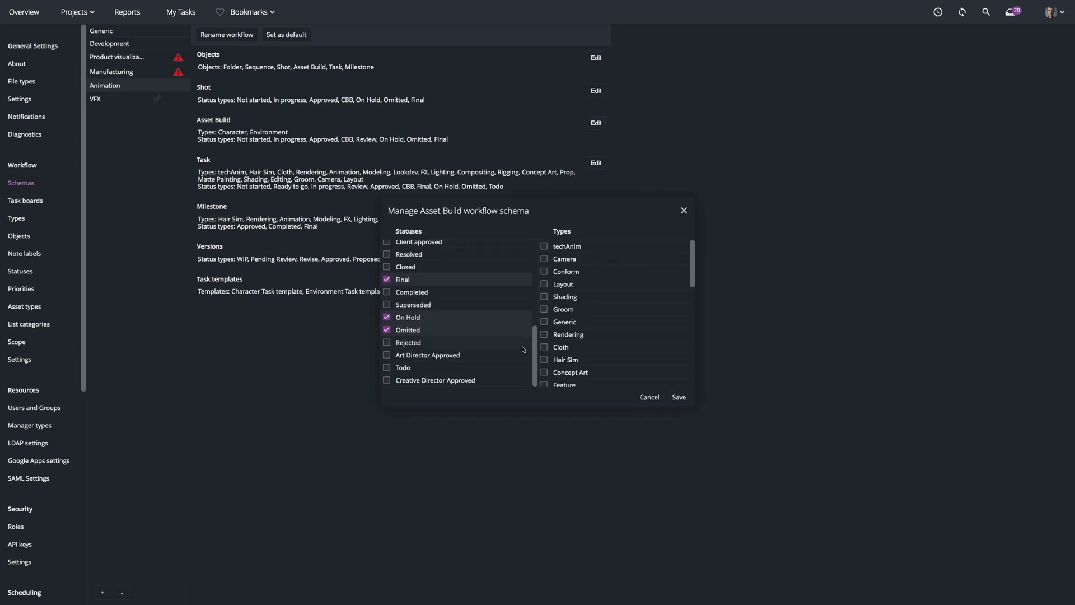
pyautogui.moveTo(694, 259); pyautogui.dragTo(692, 285)
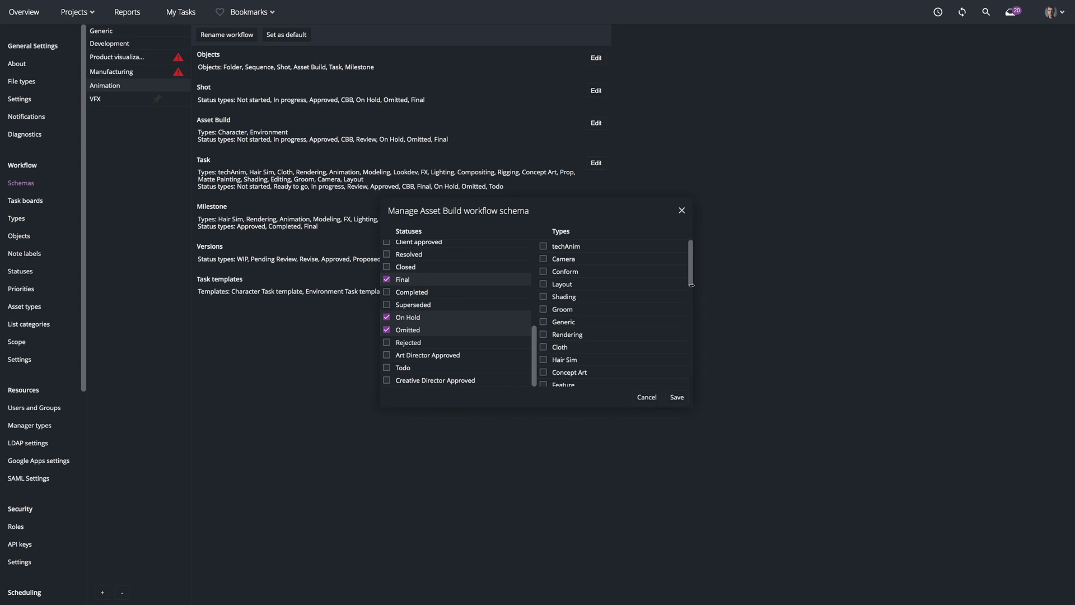
pyautogui.click(682, 211)
# Add Client approved to the Animation schema's task statuses and save.
pyautogui.click(597, 163)
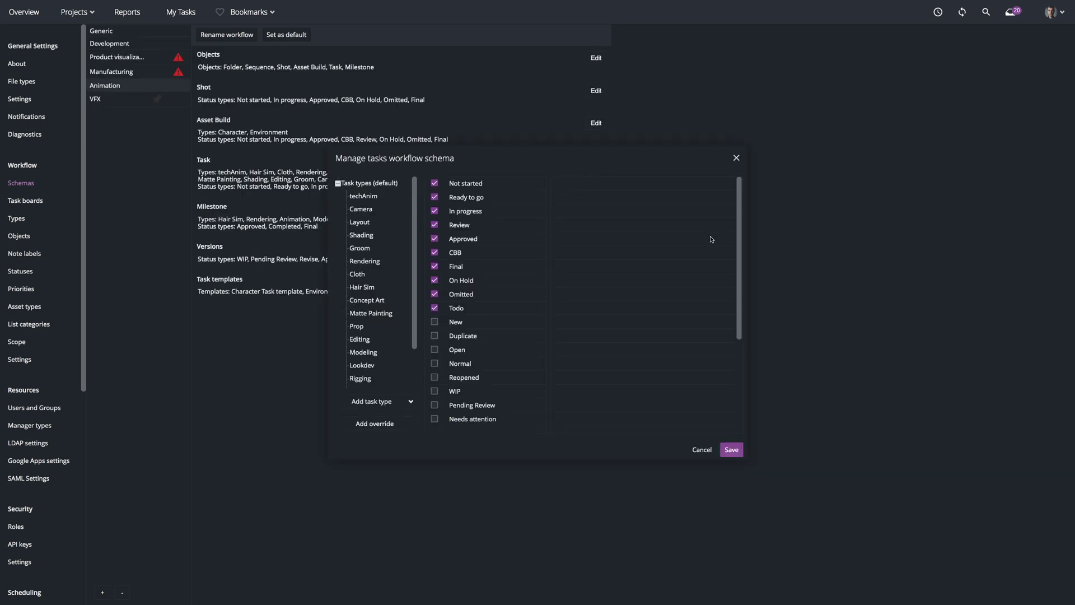
pyautogui.moveTo(738, 234); pyautogui.dragTo(578, 345)
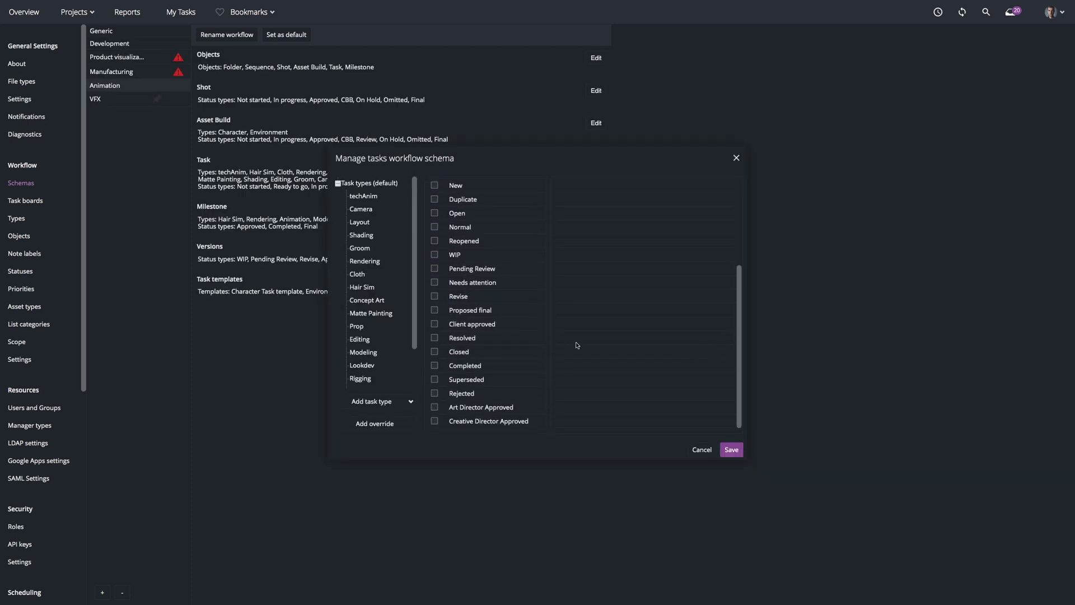
pyautogui.click(729, 451)
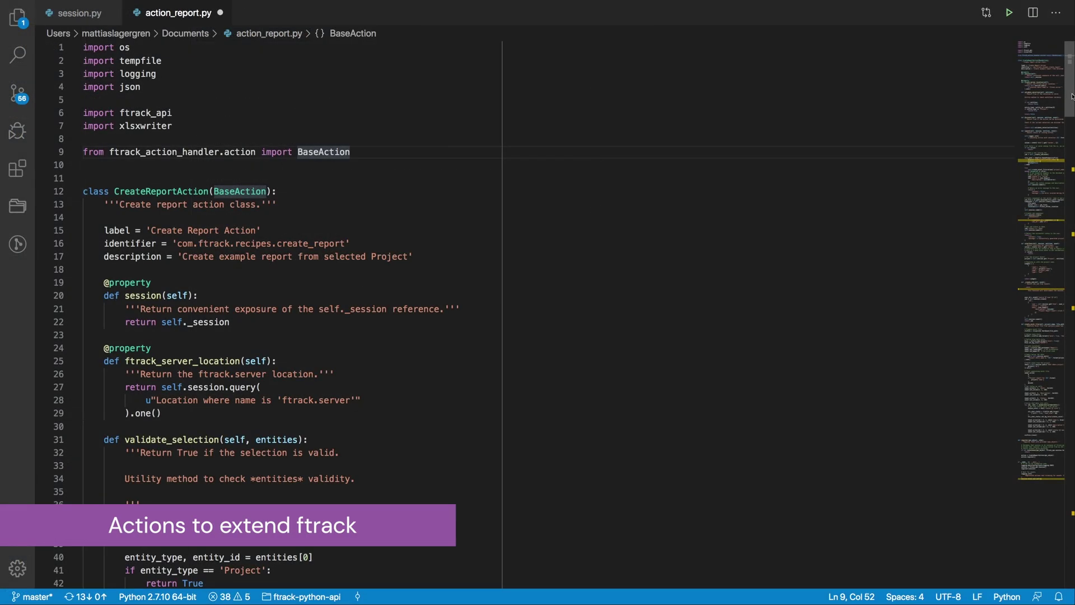
pyautogui.moveTo(1072, 97); pyautogui.dragTo(1073, 222)
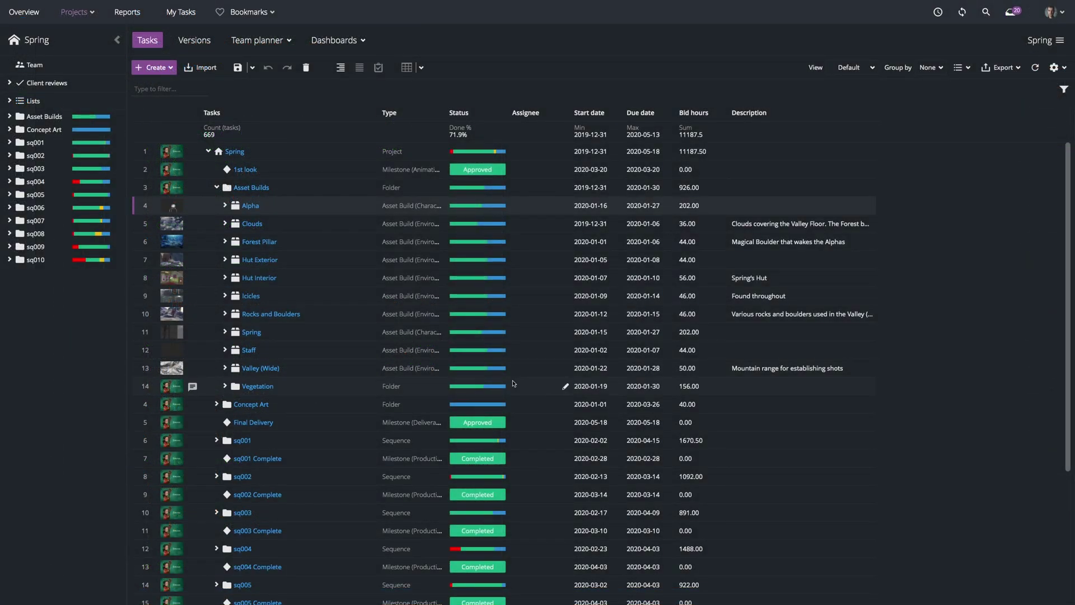
# Launch the Asset report action on the selected asset builds and name the report 'Asset progress'.
pyautogui.rightClick(514, 384)
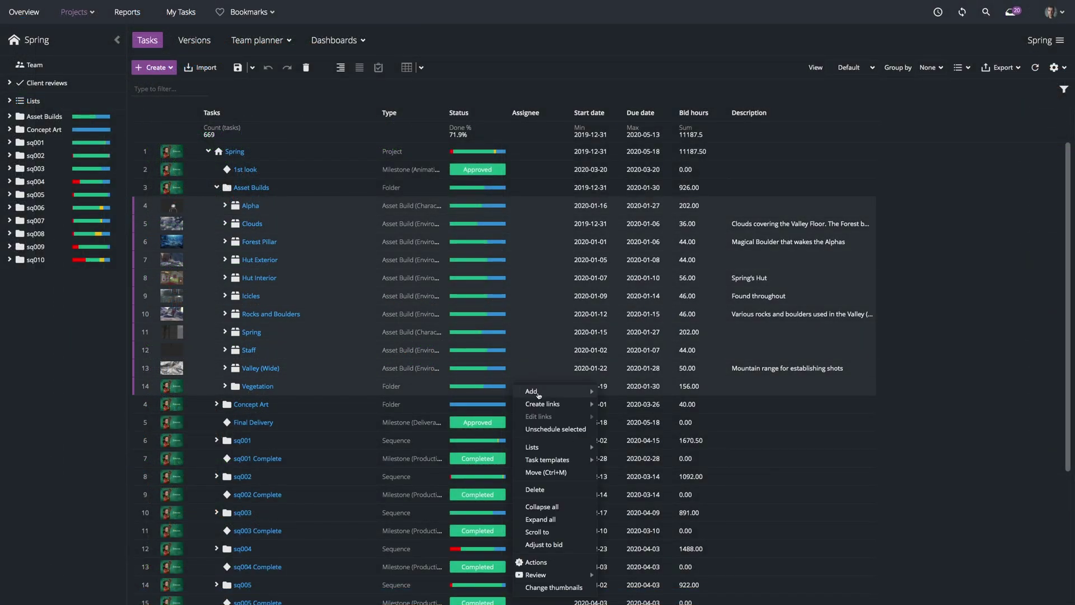
pyautogui.click(549, 562)
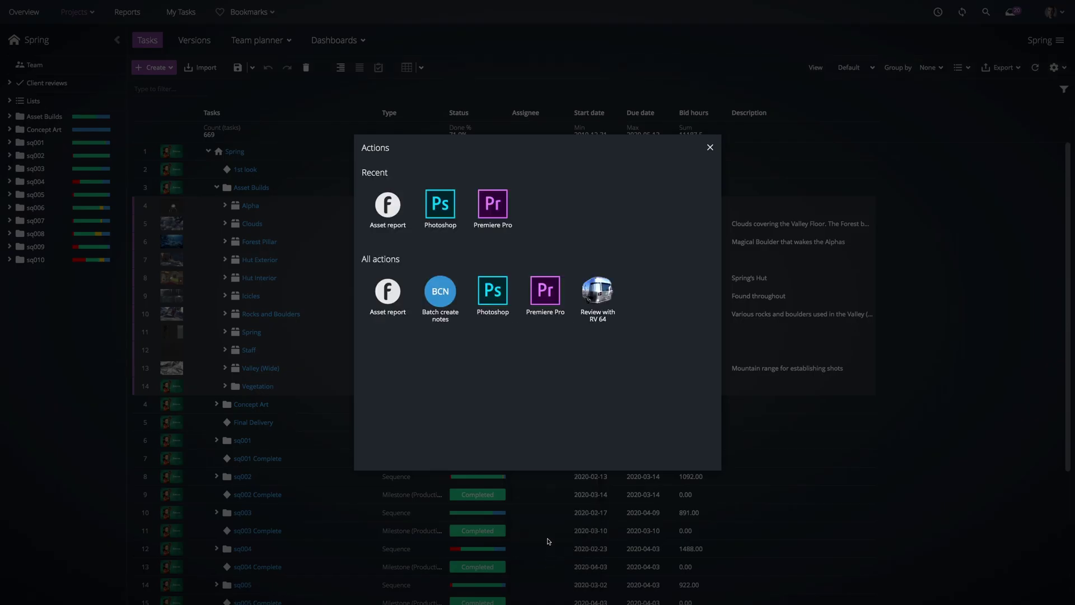
pyautogui.click(388, 291)
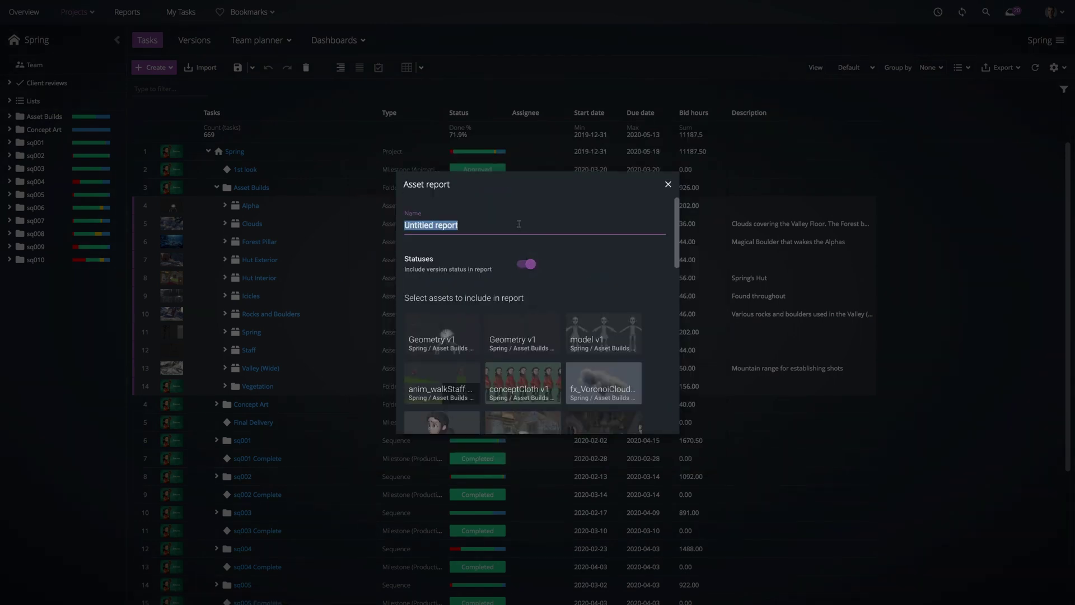
pyautogui.write('Asset progress')
# Submit the Asset report form to generate the downloadable report.
pyautogui.press('Return')
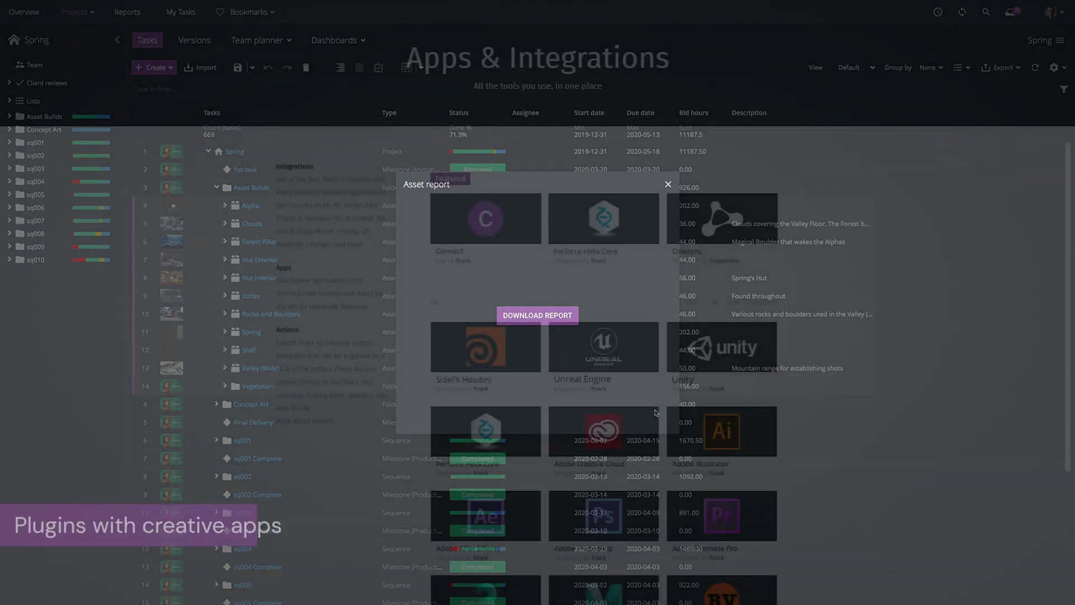